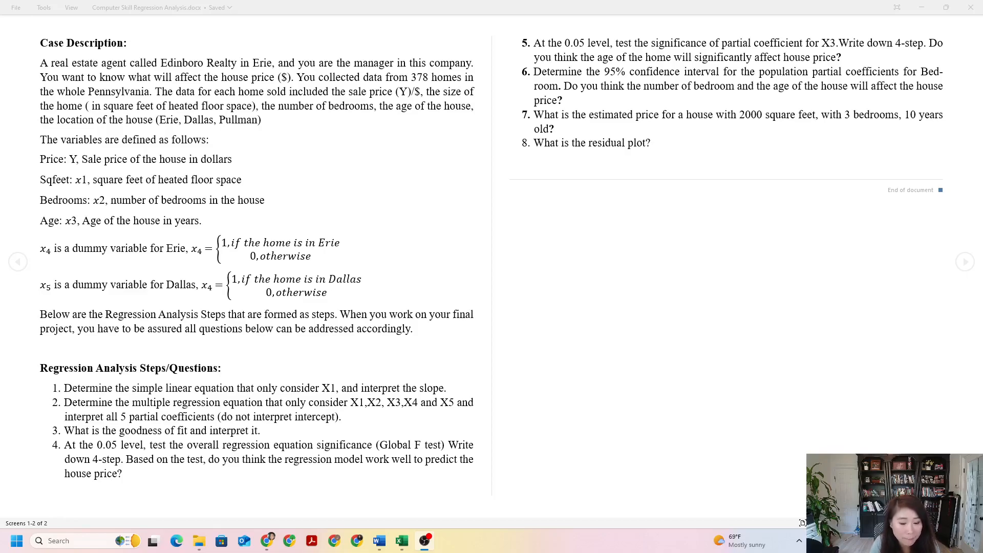
# Step: Switch to the Computer Skill Regression Analysis Dataset workbook in Excel and widen column A so the full prices show
pyautogui.moveTo(406, 548)
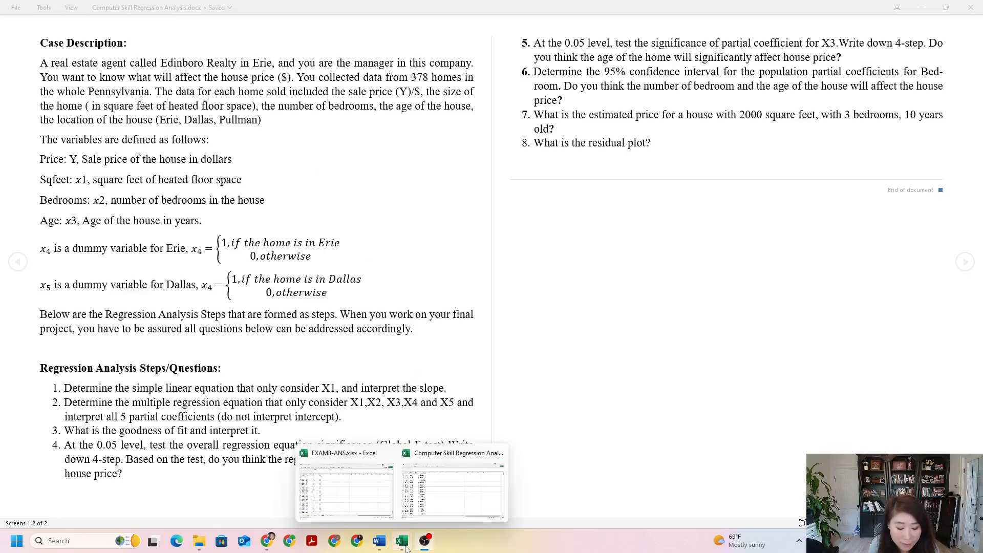
pyautogui.click(423, 509)
pyautogui.click(324, 339)
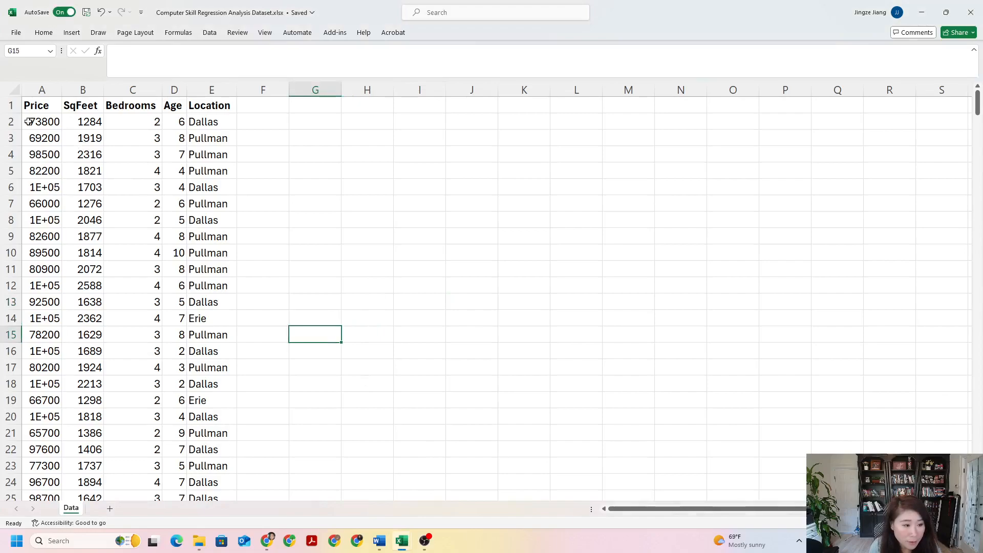
pyautogui.moveTo(61, 91); pyautogui.dragTo(111, 91)
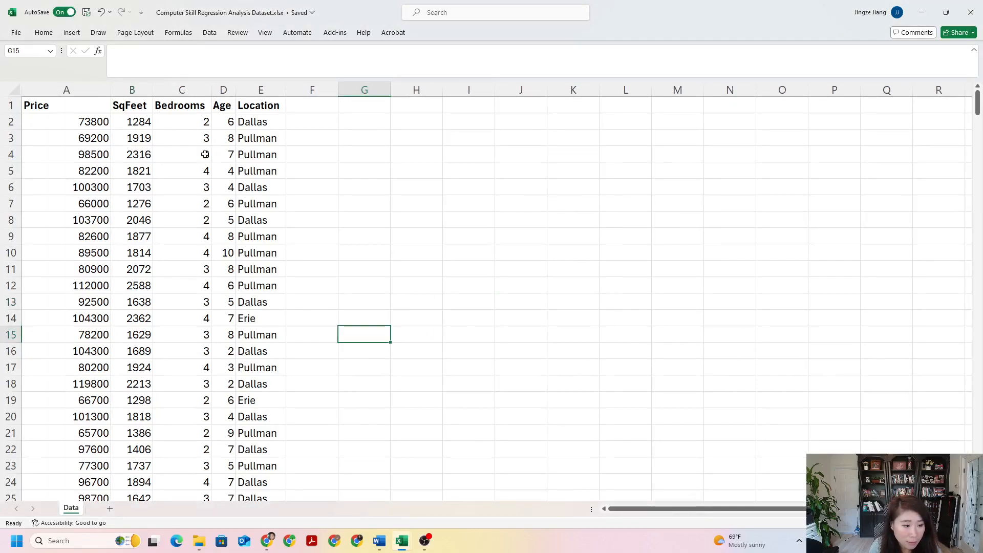
# Step: Rename the Price header in cell A1 as "Price (Y)"
pyautogui.click(72, 88)
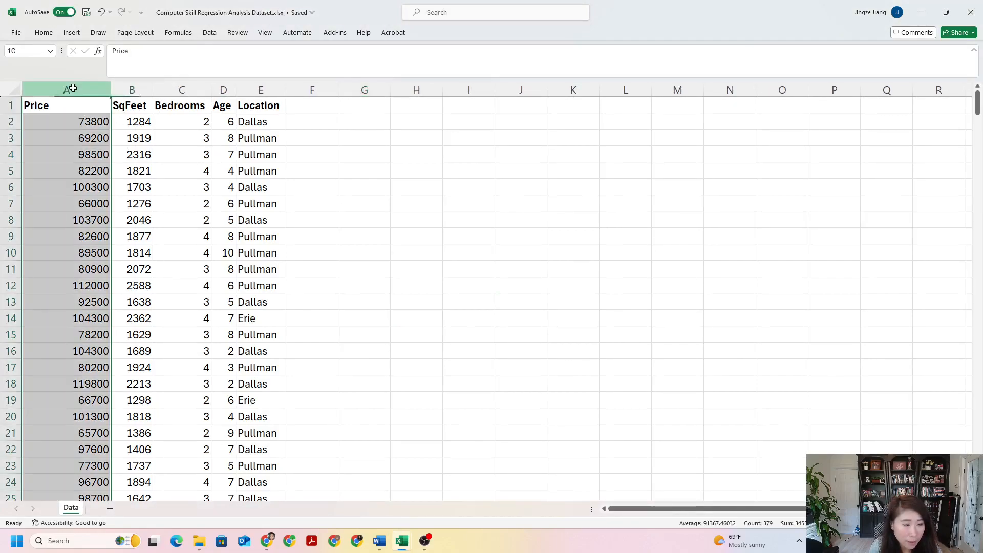
pyautogui.click(148, 50)
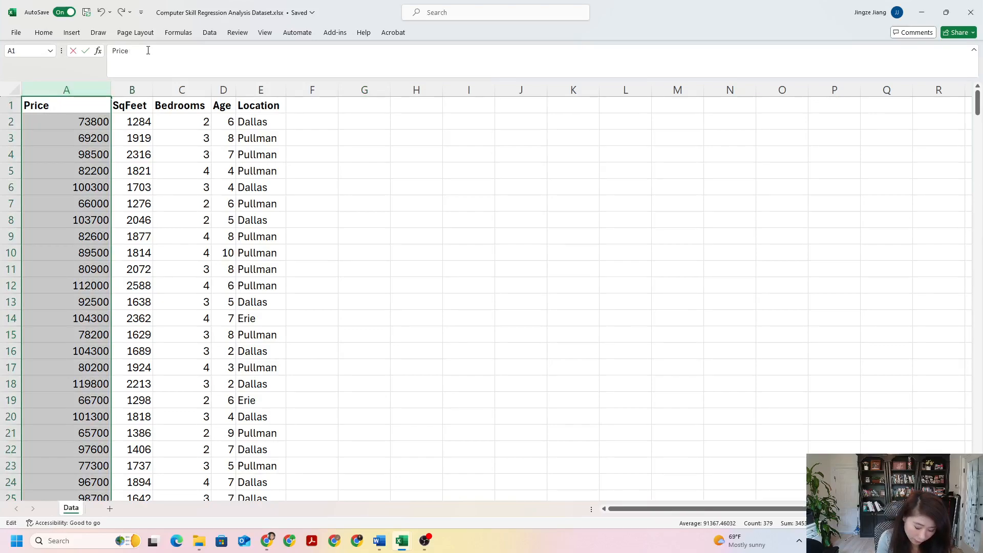
pyautogui.write('(')
pyautogui.press('capslock')
pyautogui.write('Y')
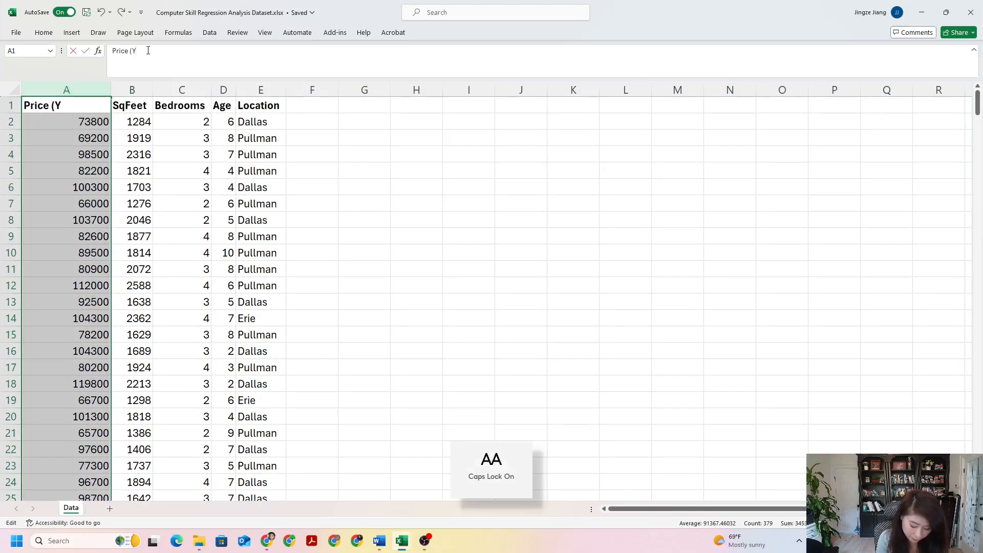
pyautogui.press('Return')
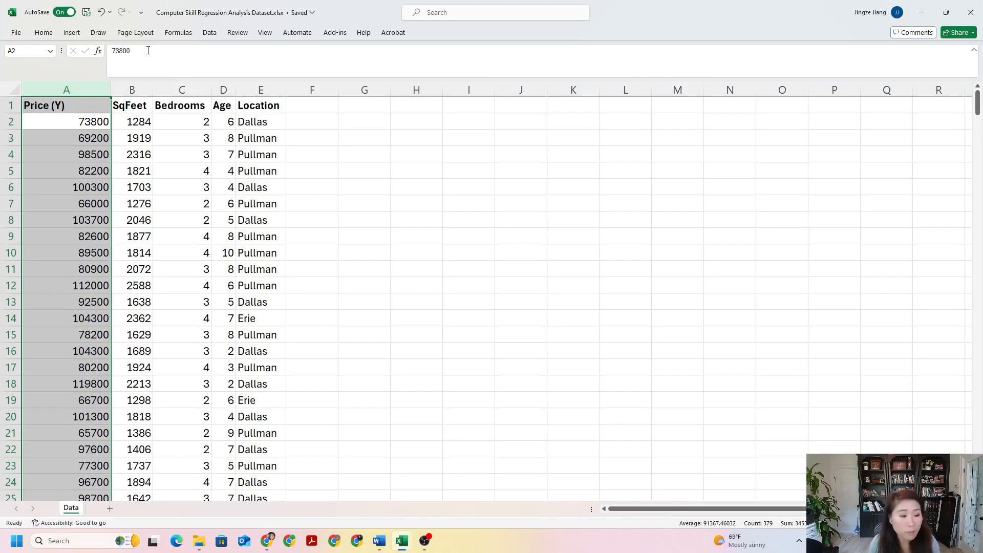
# Step: Rename the headers in B1 and C1 as "SqFeet (X1)" and "Bedrooms (X2)"
pyautogui.click(141, 103)
pyautogui.click(149, 55)
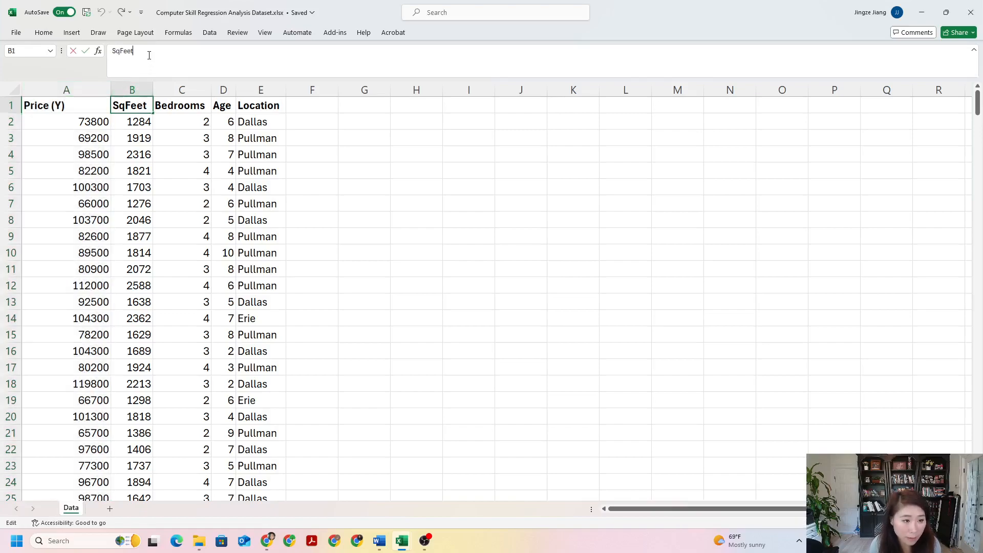
pyautogui.write('(X1)')
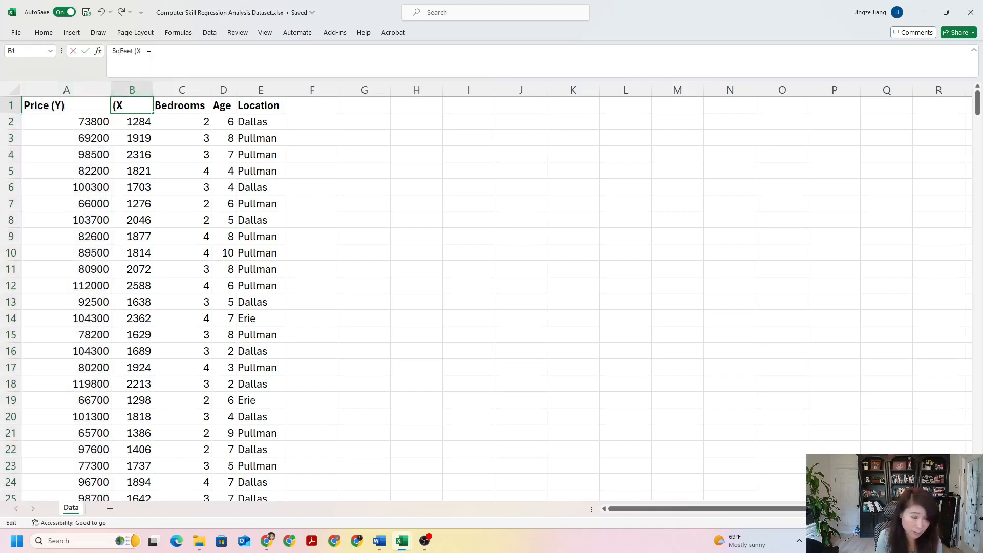
pyautogui.click(195, 110)
pyautogui.click(174, 53)
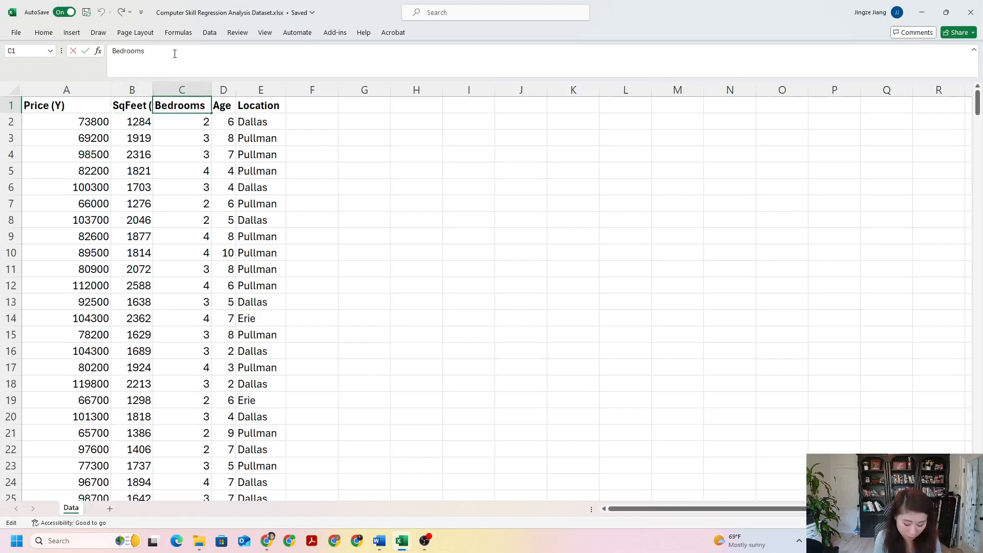
pyautogui.write('(X2)')
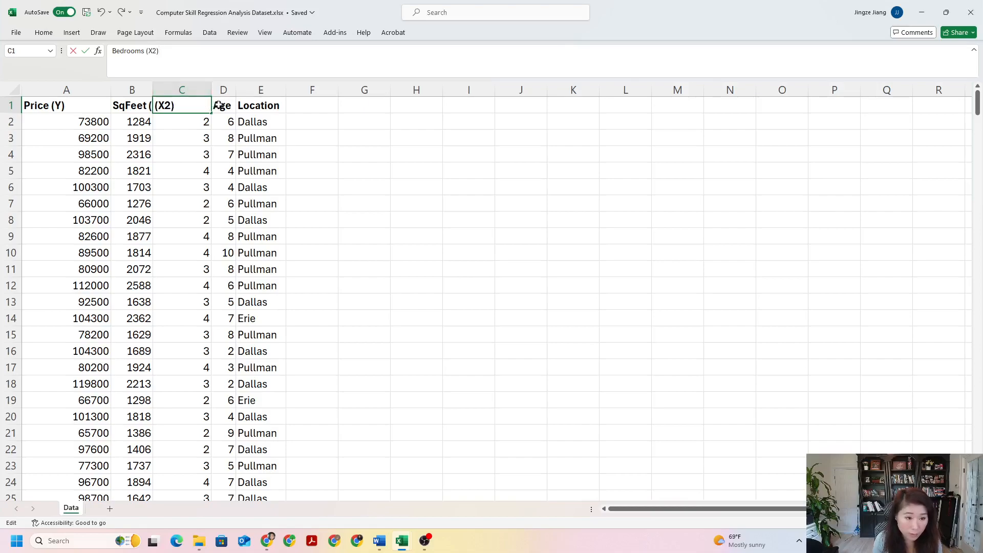
# Step: Append the X3 label in parentheses to the Age header in D1 and autofit the widths of columns A to E
pyautogui.click(219, 105)
pyautogui.click(176, 48)
pyautogui.write('(X')
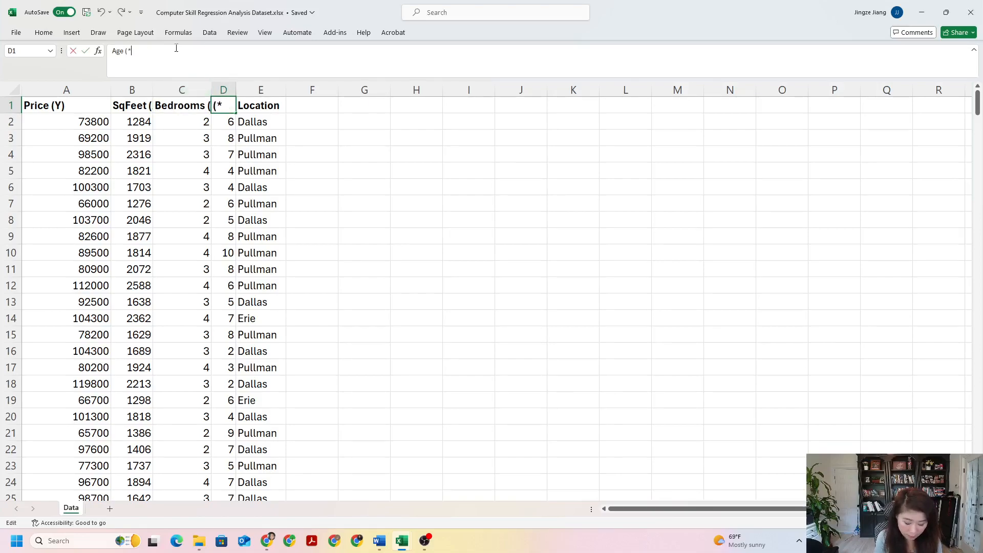
pyautogui.write('3)')
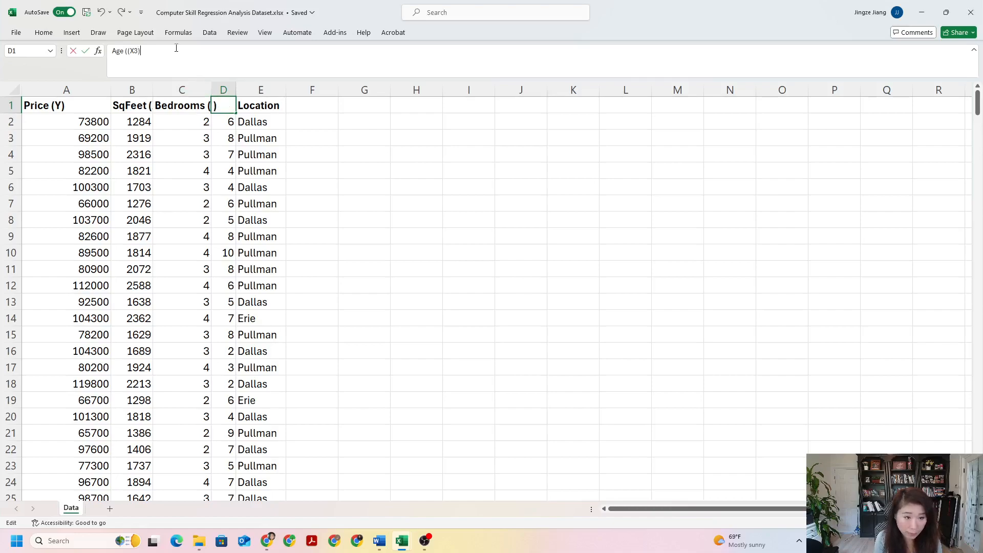
pyautogui.click(310, 183)
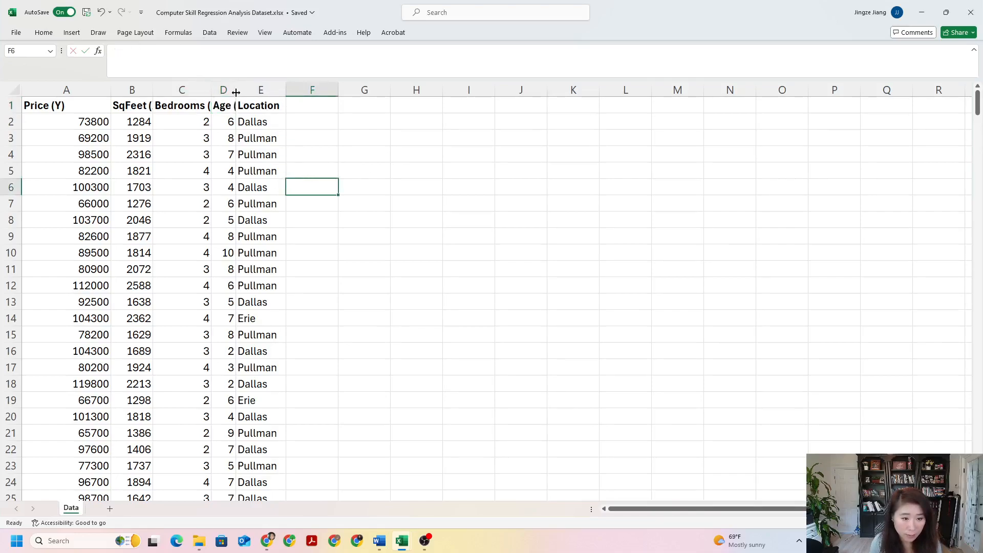
pyautogui.moveTo(66, 90); pyautogui.dragTo(272, 91)
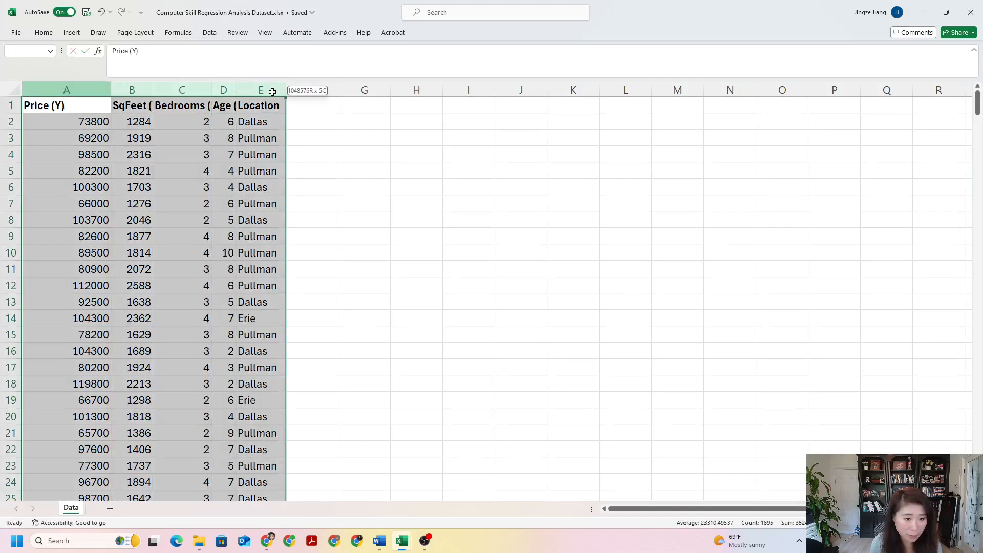
pyautogui.doubleClick(236, 90)
# Step: Remove the extra opening parenthesis from the D1 header so it reads "Age (X3)"
pyautogui.click(259, 106)
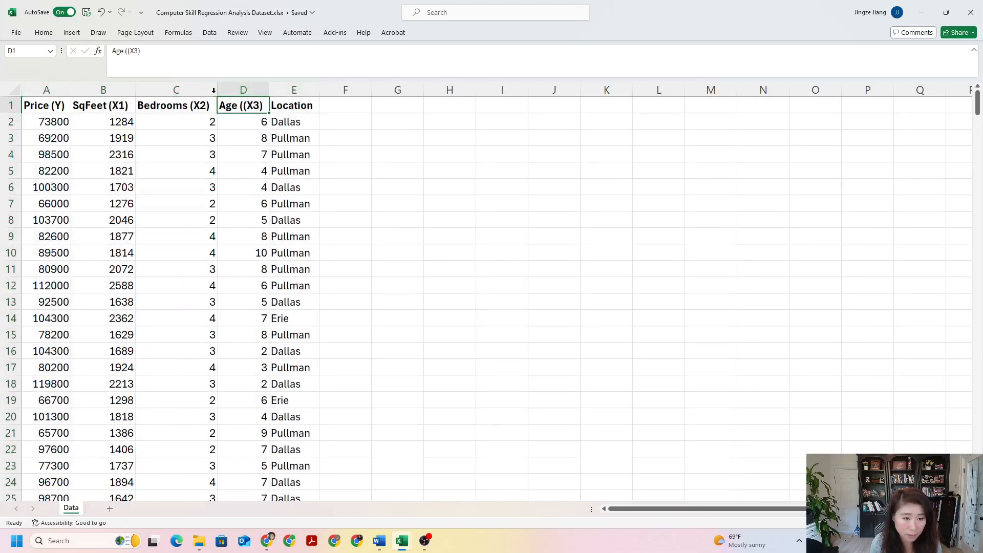
pyautogui.click(129, 53)
pyautogui.press('BackSpace')
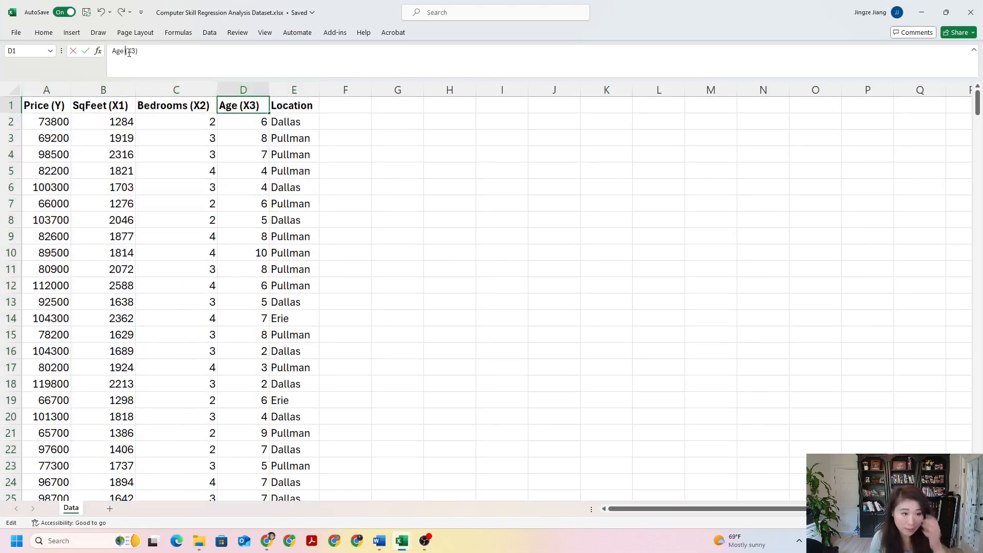
pyautogui.click(181, 185)
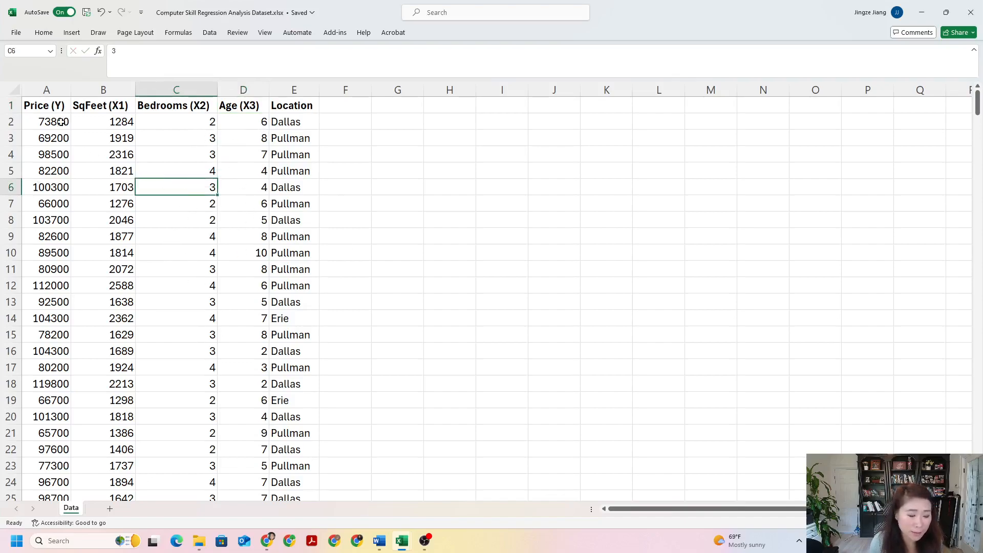
pyautogui.moveTo(40, 108); pyautogui.dragTo(51, 458)
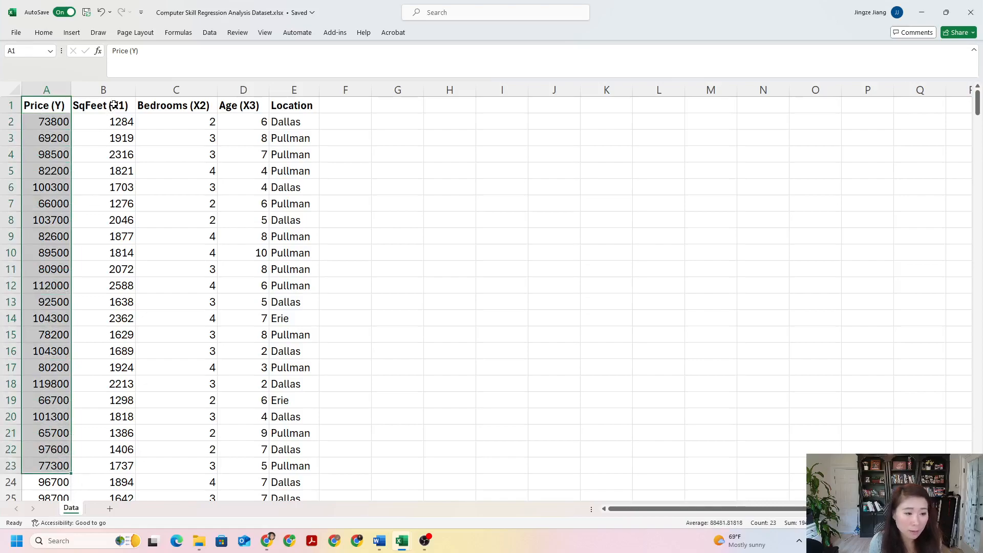
pyautogui.moveTo(114, 105); pyautogui.dragTo(125, 205)
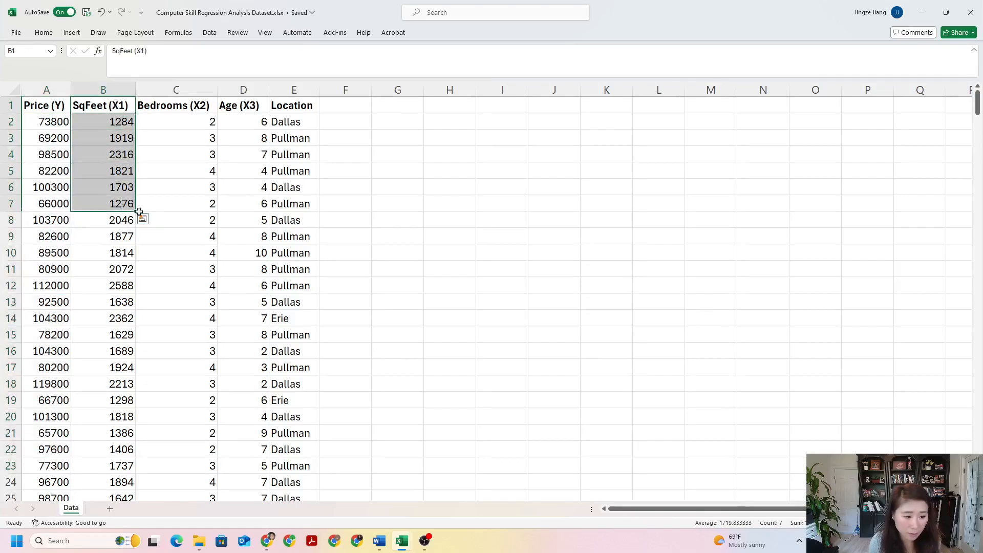
pyautogui.click(174, 204)
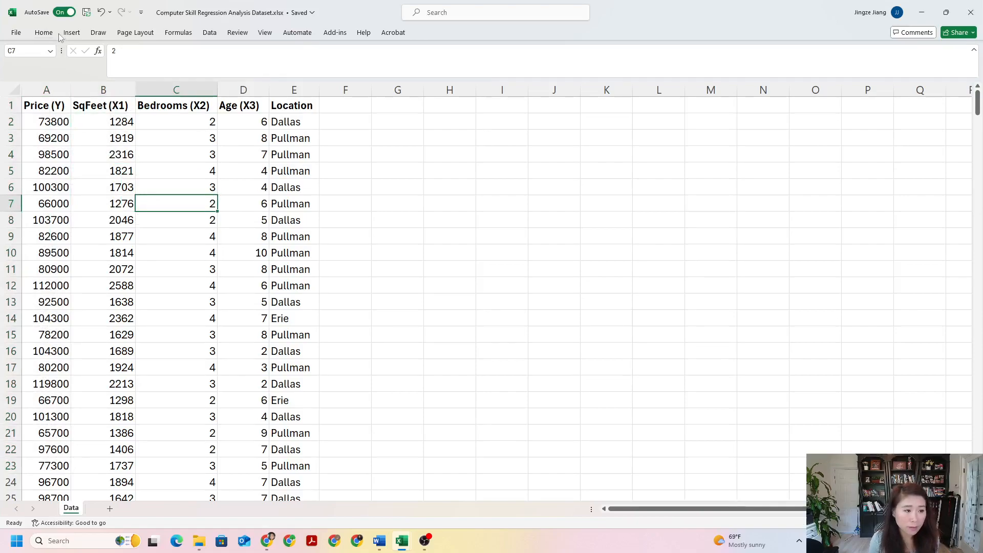
pyautogui.click(209, 32)
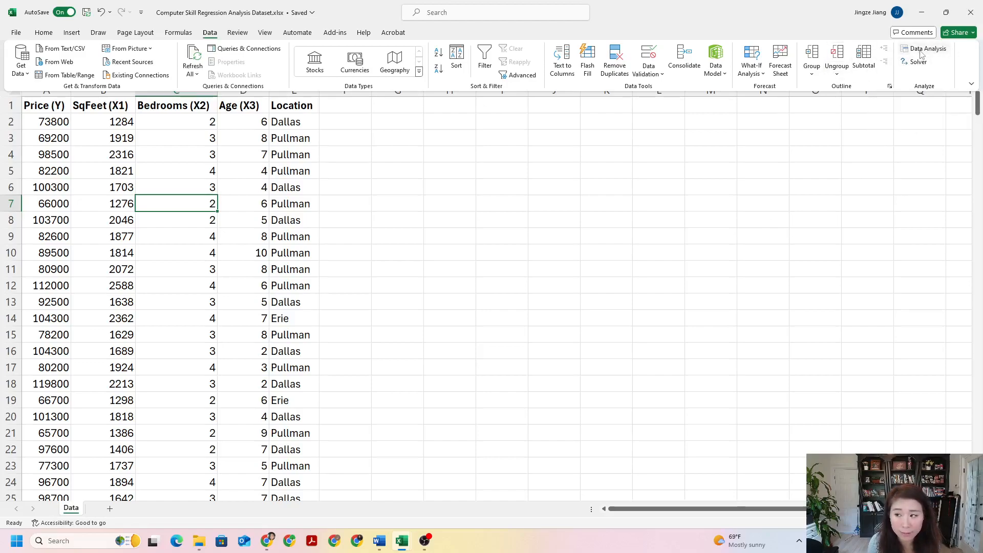
pyautogui.click(576, 242)
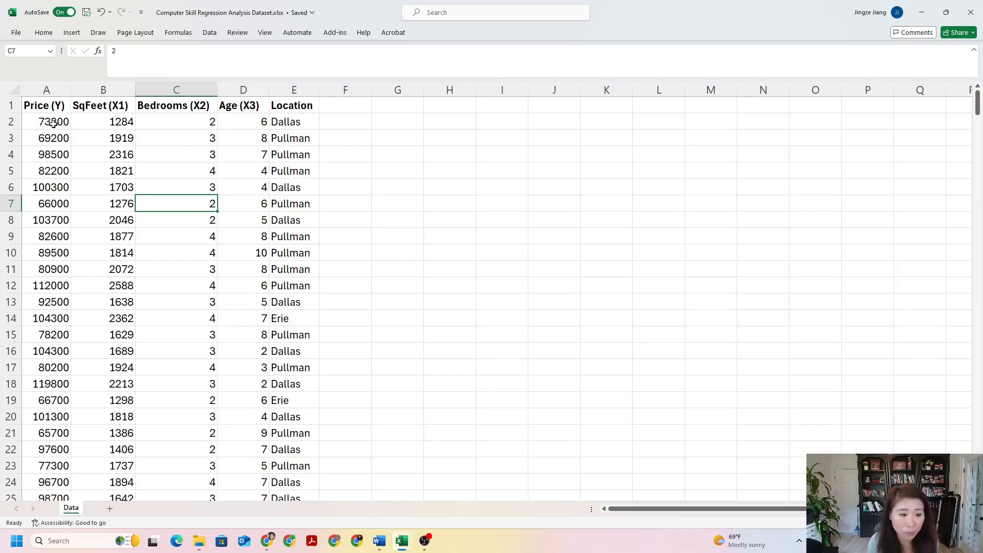
# Step: Start the Regression tool from the Data Analysis tools
pyautogui.click(209, 32)
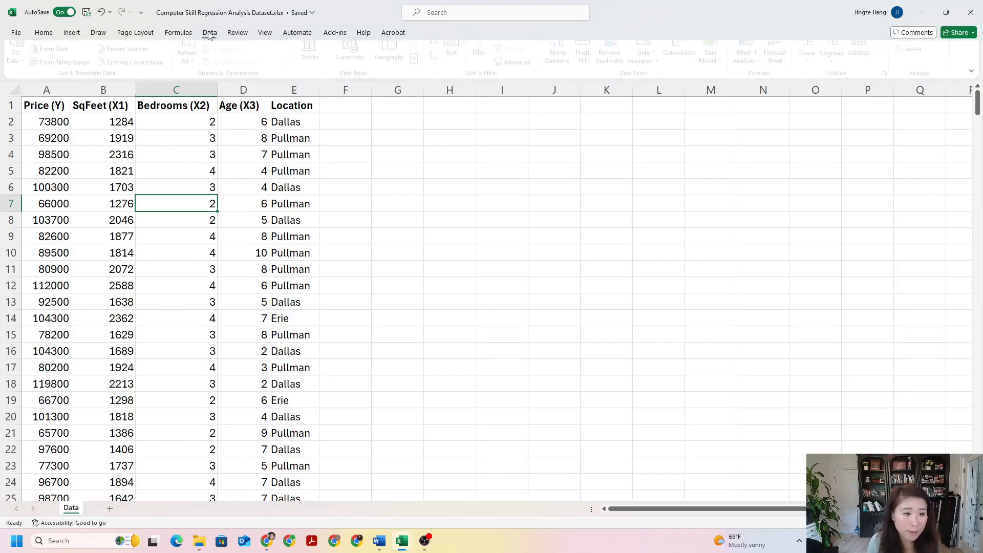
pyautogui.click(938, 48)
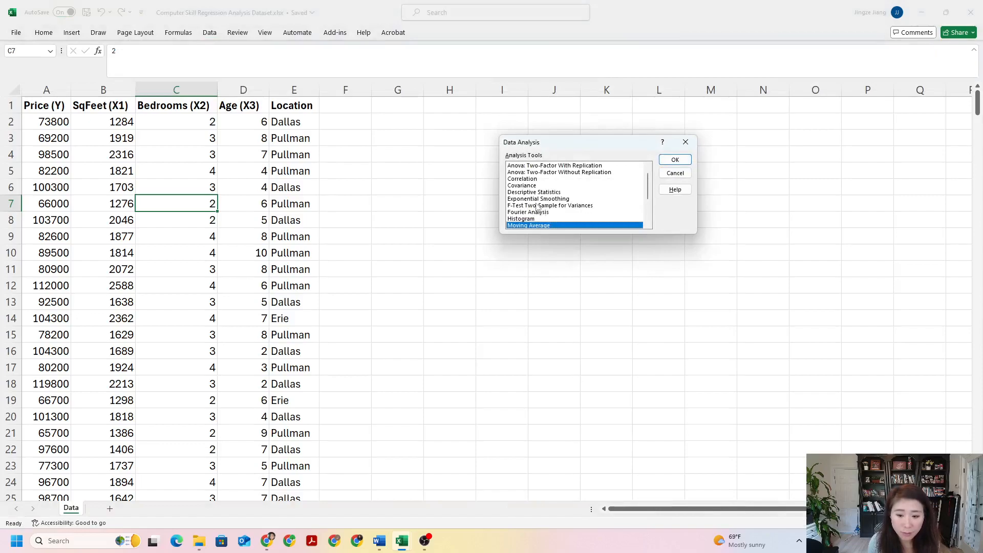
pyautogui.scroll(-3, 537, 197)
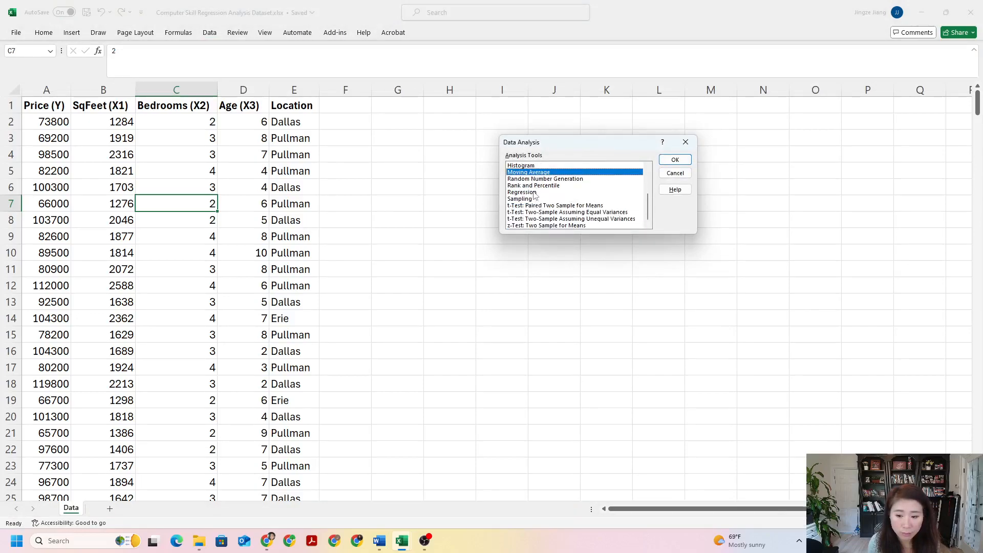
pyautogui.click(535, 192)
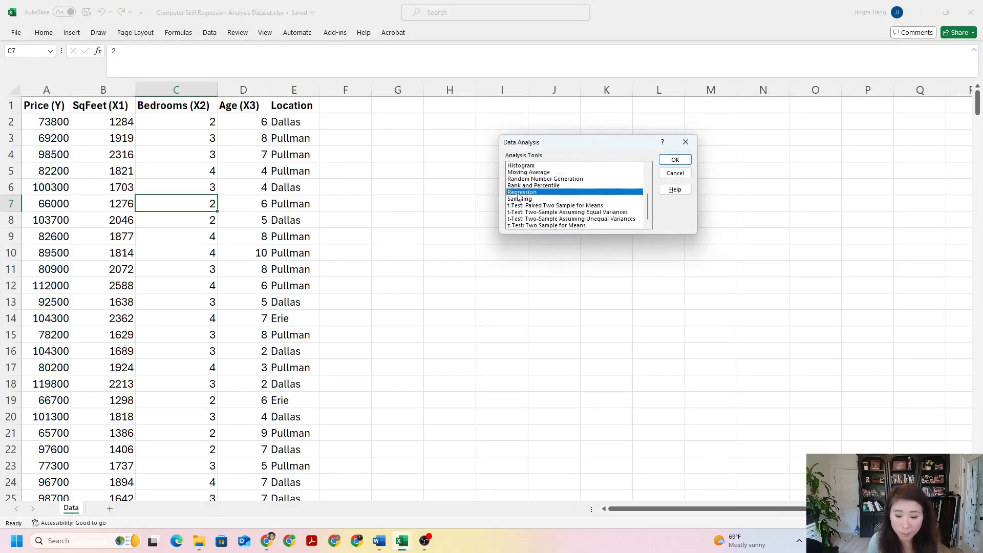
pyautogui.click(675, 160)
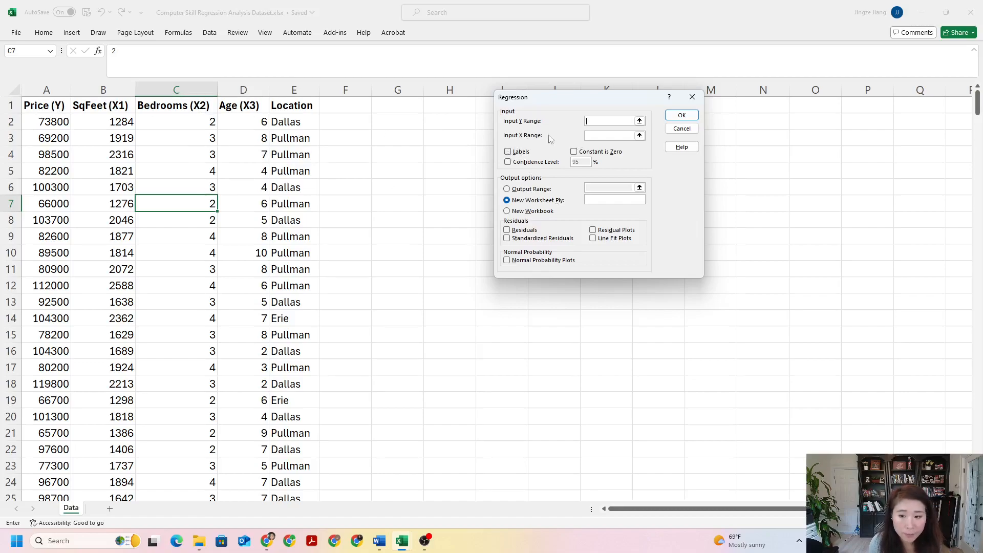
# Step: Set the regression's Input Y Range to the Price column including its header, $A$1:$A$379
pyautogui.click(640, 121)
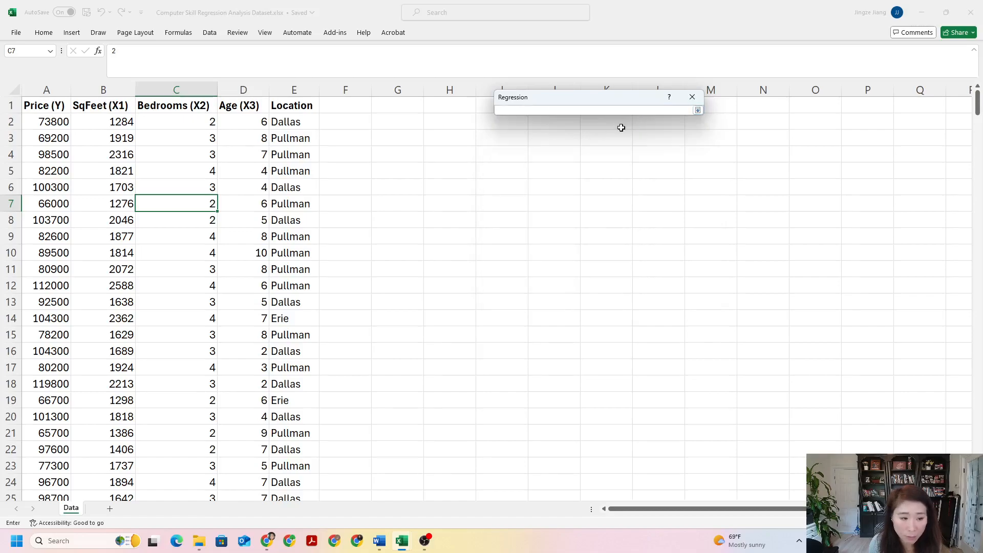
pyautogui.moveTo(49, 109); pyautogui.dragTo(58, 467)
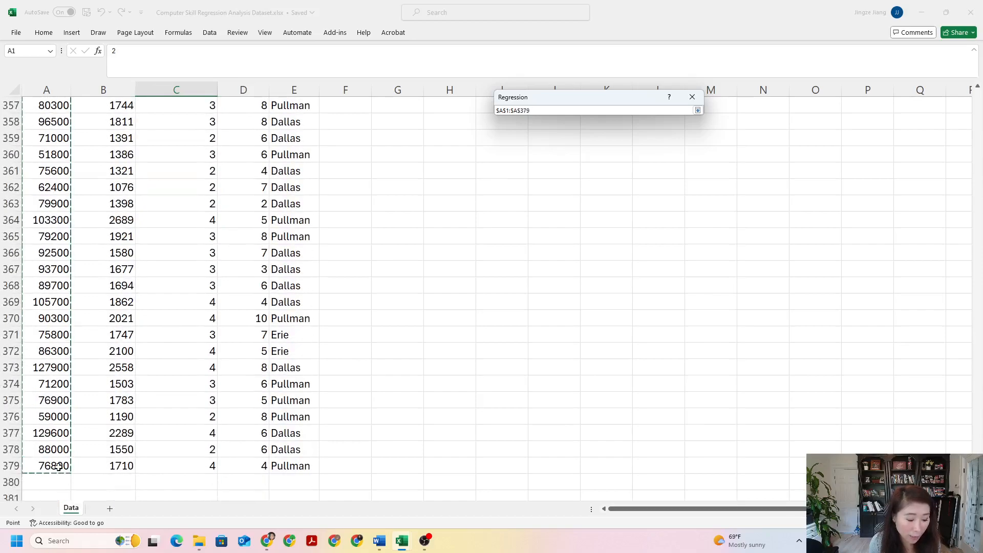
pyautogui.click(698, 111)
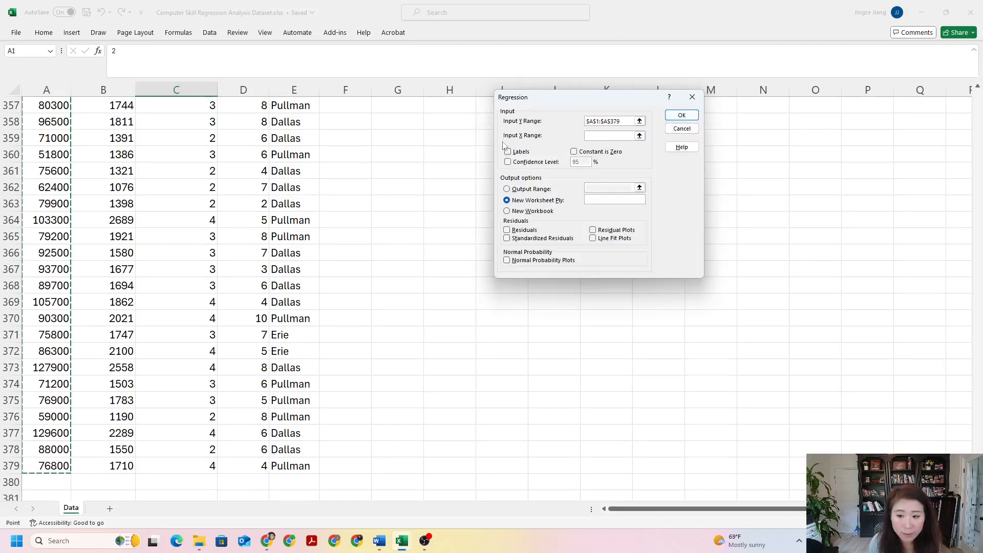
# Step: Set the regression's Input X Range to the SqFeet column including its header, $B$1:$B$379
pyautogui.click(640, 135)
pyautogui.scroll(20, 164, 189)
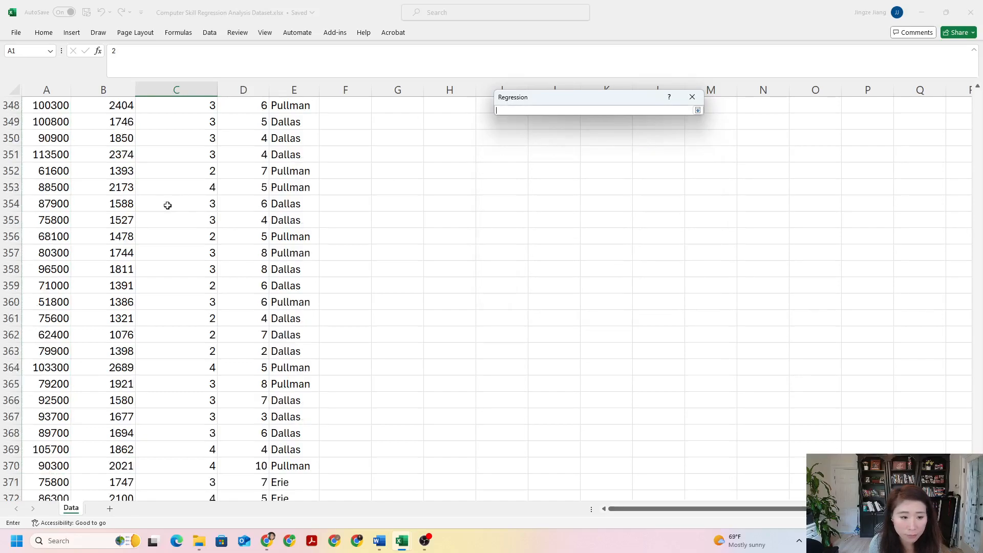
pyautogui.click(109, 106)
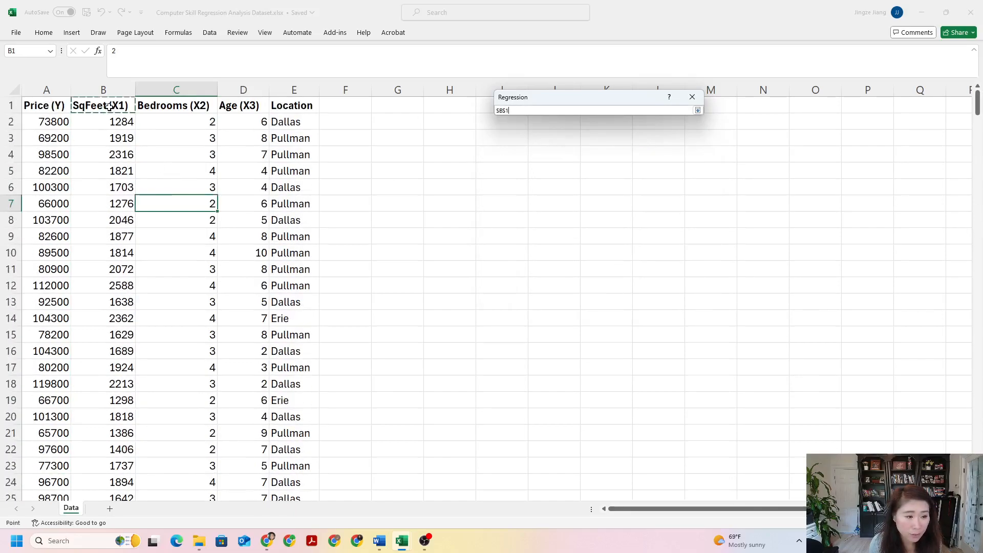
pyautogui.moveTo(109, 106); pyautogui.dragTo(121, 527)
pyautogui.moveTo(120, 533); pyautogui.dragTo(123, 461)
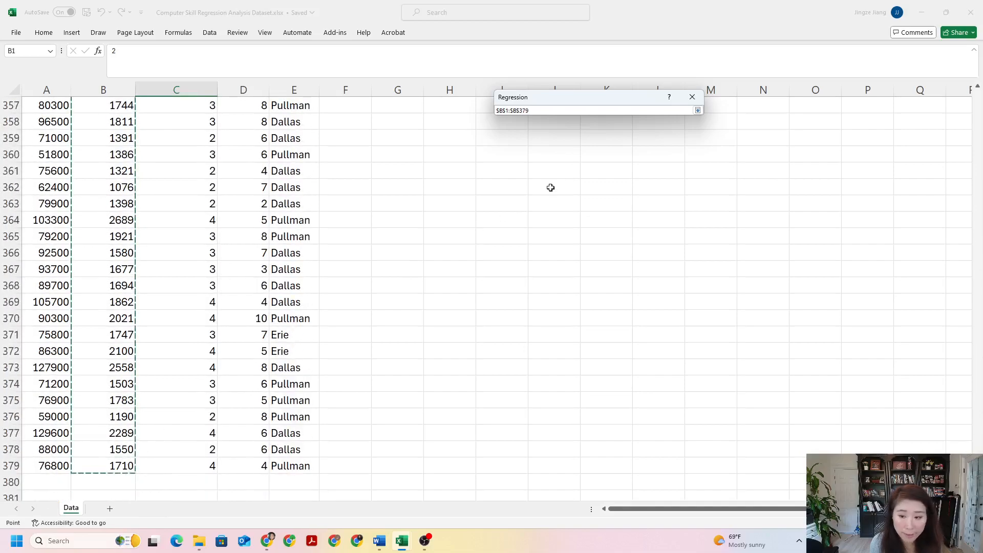
pyautogui.click(698, 111)
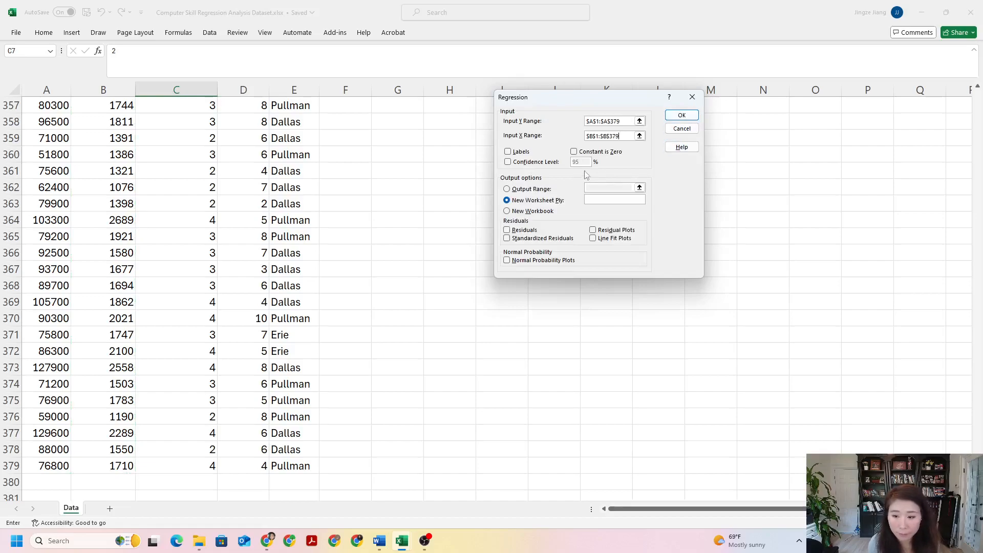
# Step: Mark the regression ranges as including labels and name the new output worksheet "Question 1"
pyautogui.click(512, 152)
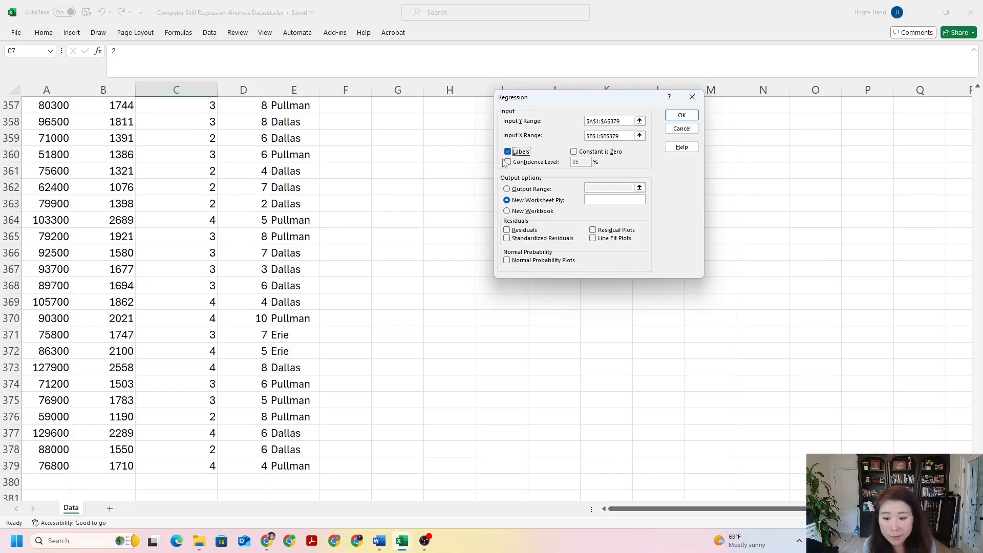
pyautogui.click(603, 199)
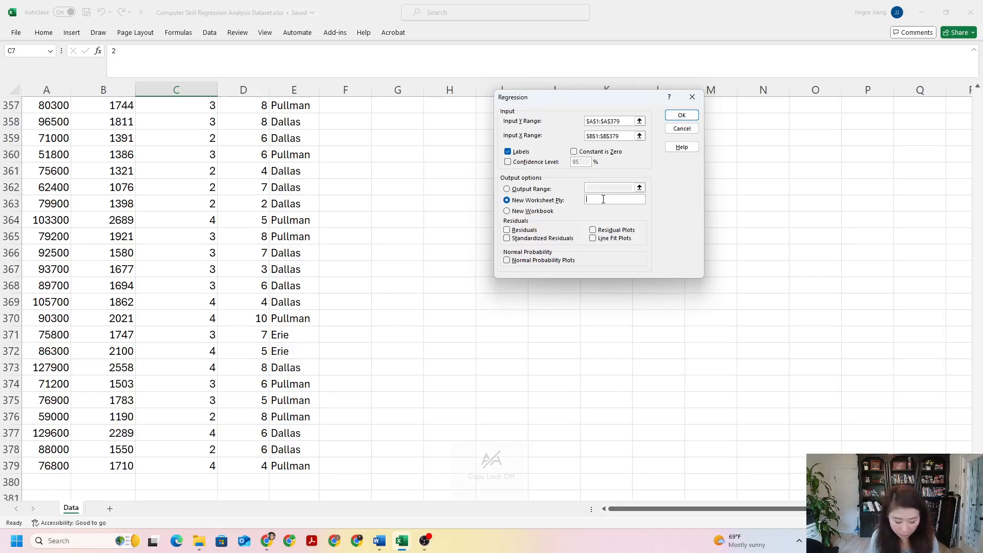
pyautogui.write('u')
pyautogui.press('capslock')
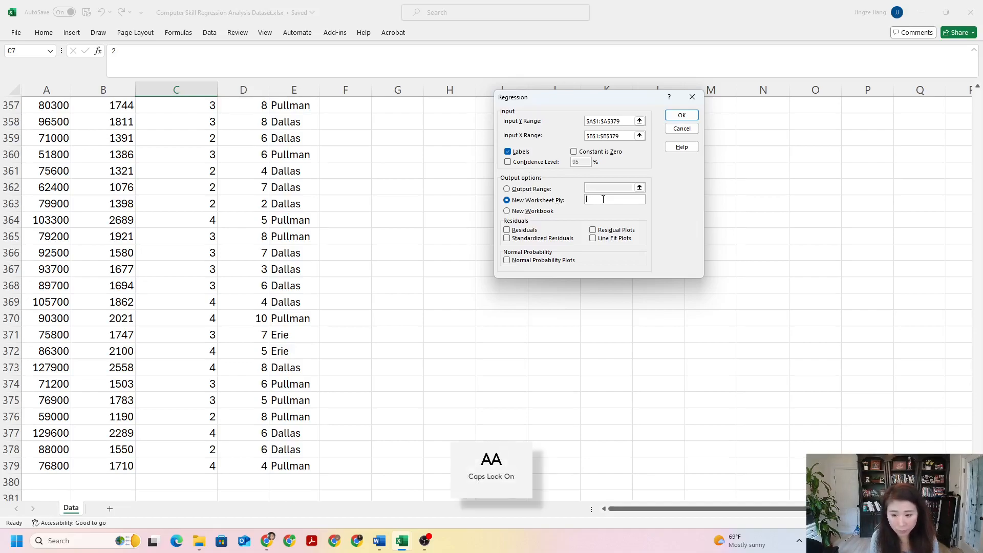
pyautogui.press('capslock')
pyautogui.write('uestion')
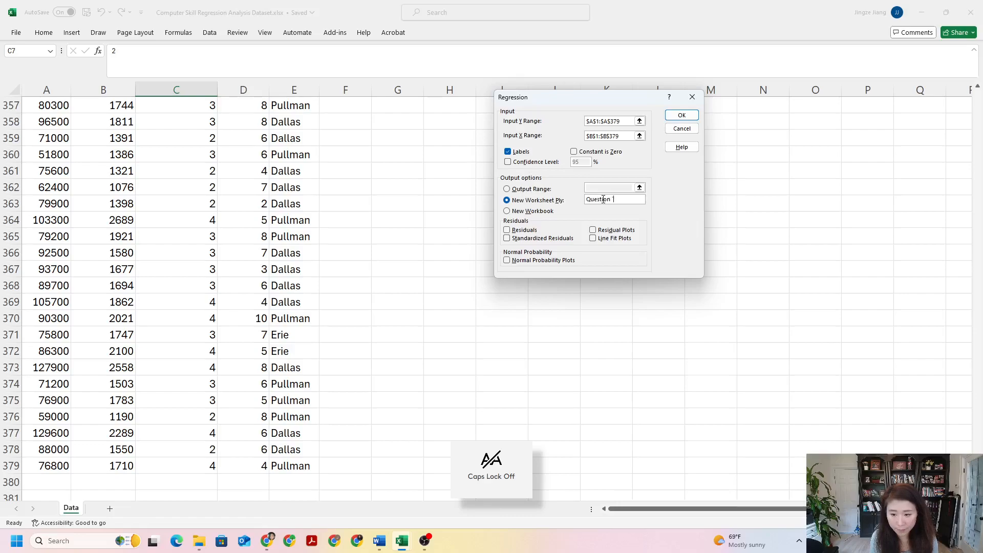
pyautogui.press('Tab')
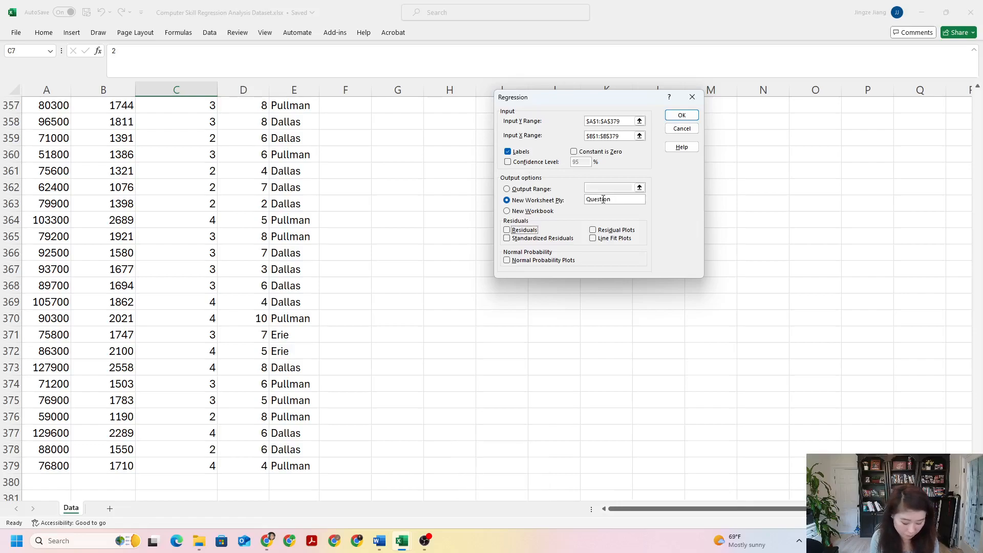
pyautogui.click(623, 200)
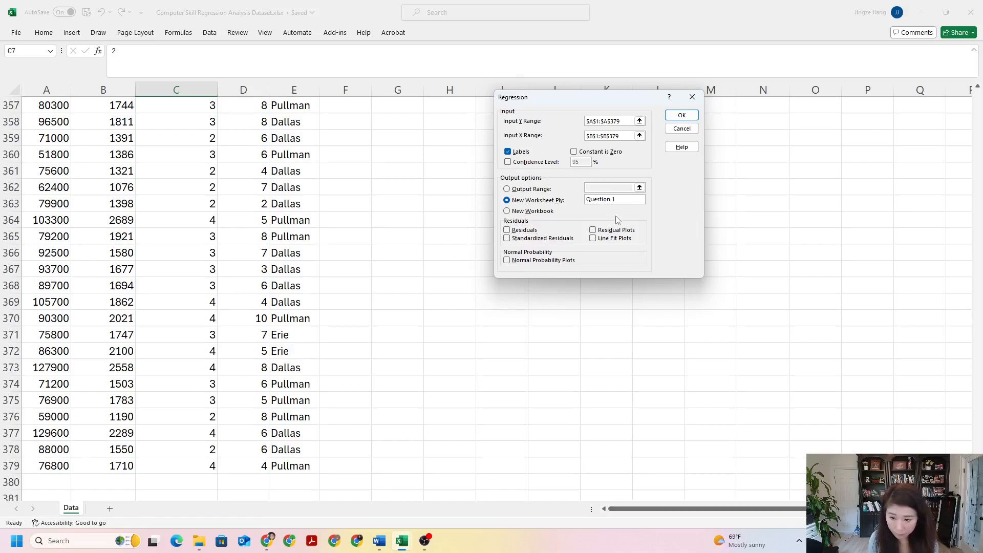
# Step: Include residuals, standardized residuals, line fit plots and normal probability plots in the output, and run the regression
pyautogui.click(507, 230)
pyautogui.click(505, 238)
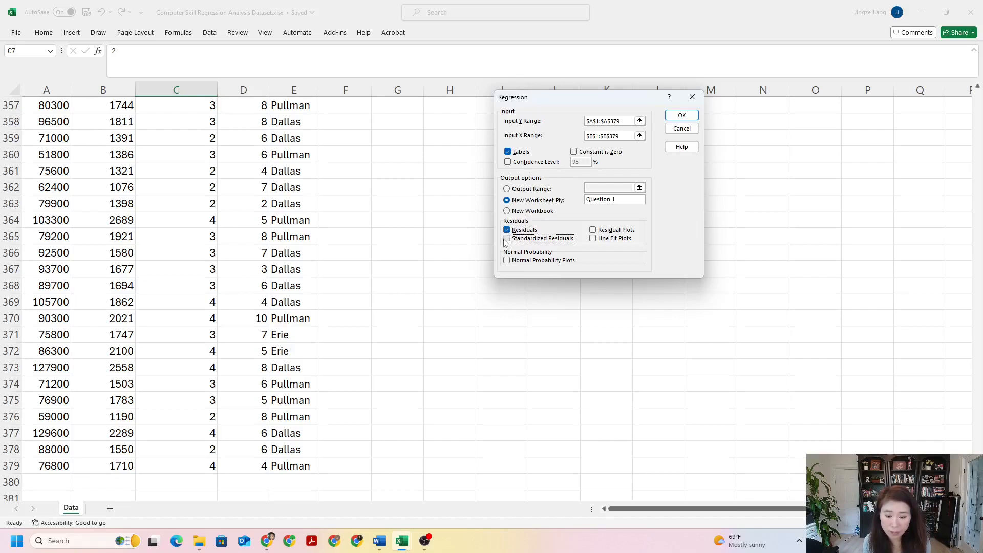
pyautogui.click(593, 238)
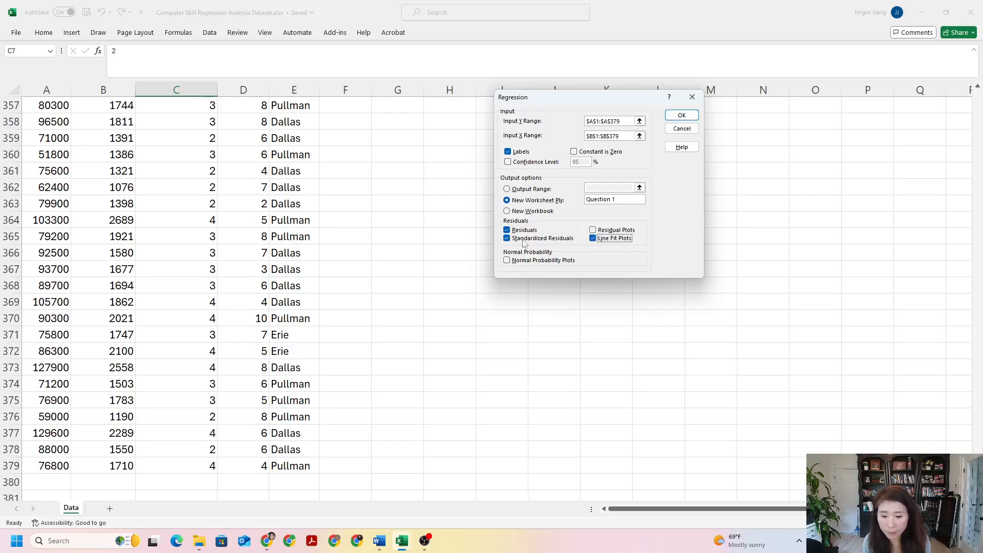
pyautogui.click(508, 261)
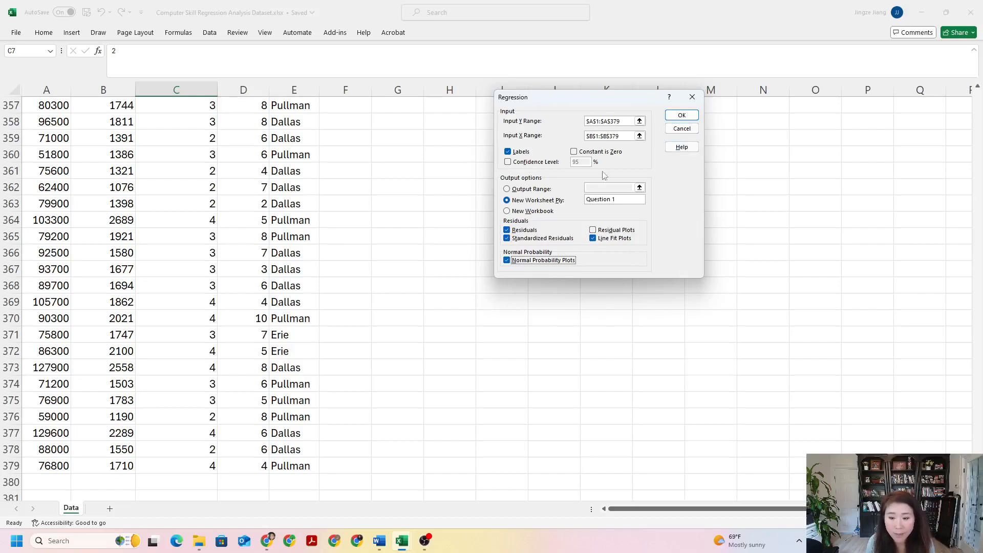
pyautogui.click(682, 115)
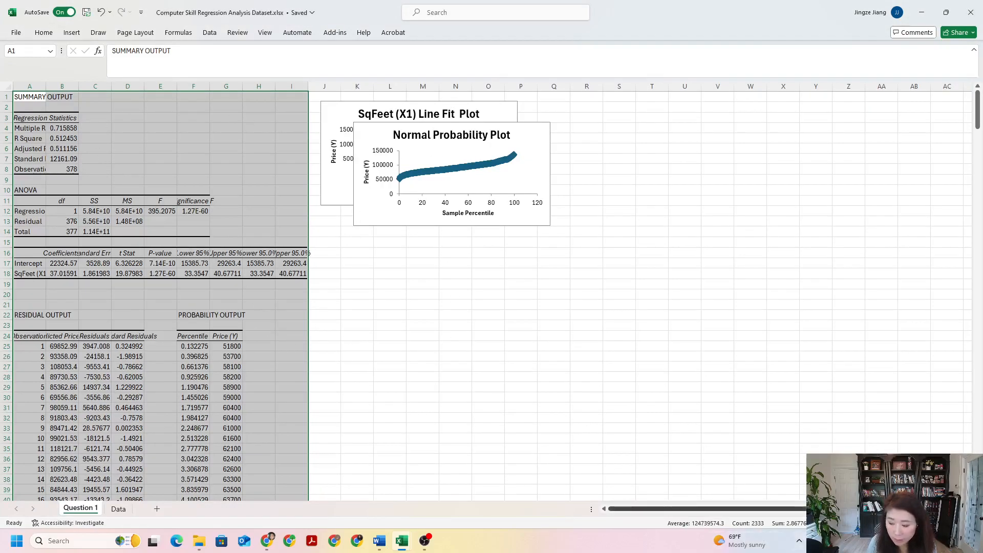
# Step: Format all cells of the Question 1 sheet as Number with 4 decimal places
pyautogui.click(952, 522)
pyautogui.click(952, 523)
pyautogui.click(952, 522)
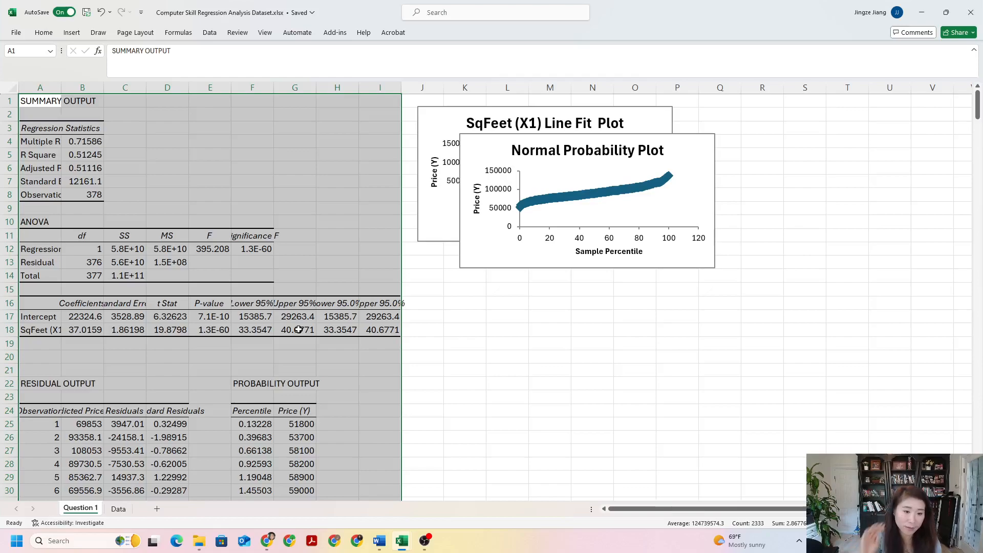
pyautogui.click(119, 174)
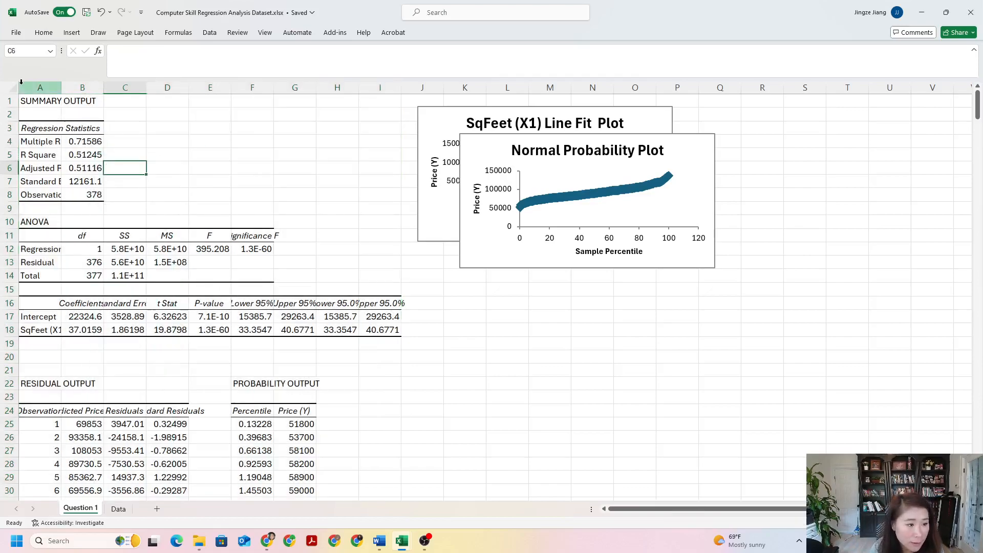
pyautogui.click(114, 255)
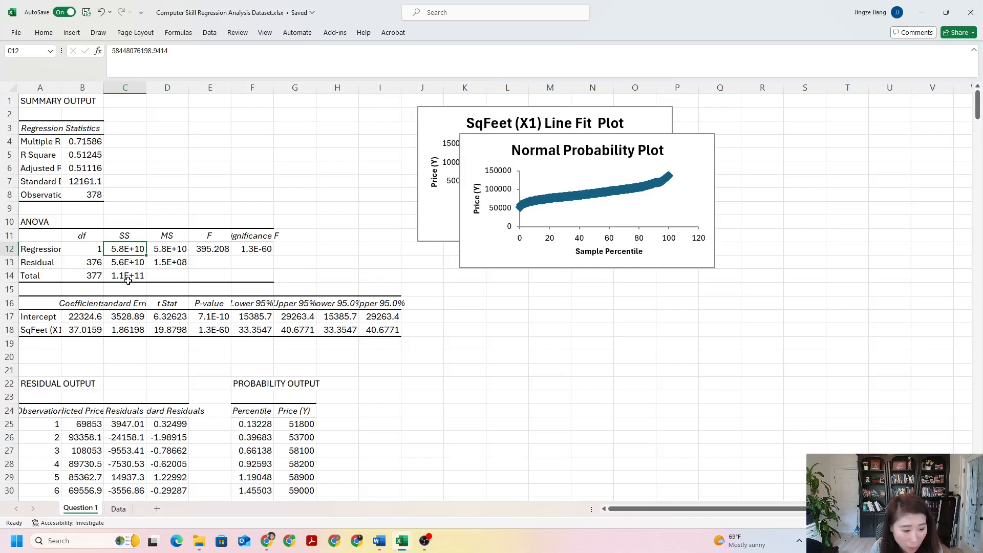
pyautogui.click(14, 88)
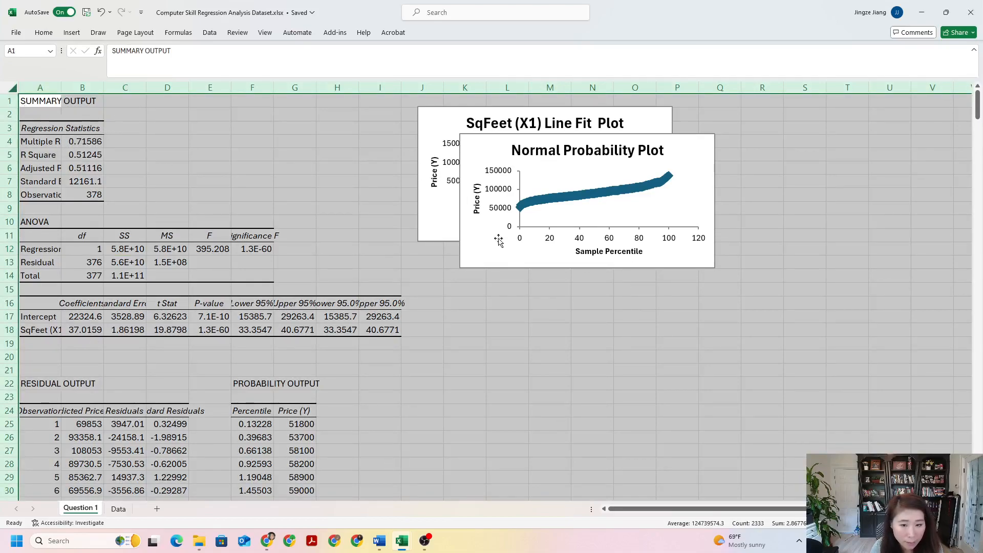
pyautogui.rightClick(115, 168)
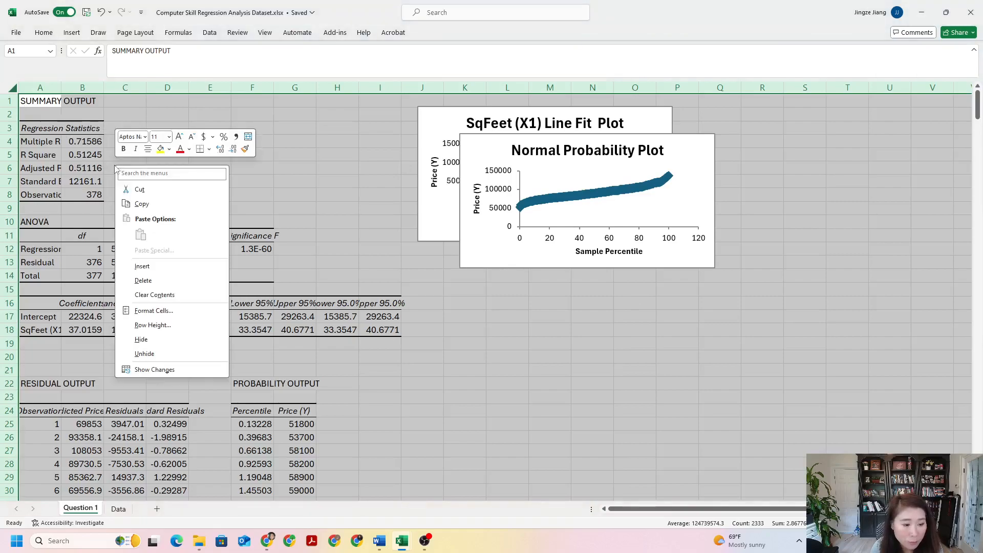
pyautogui.click(153, 311)
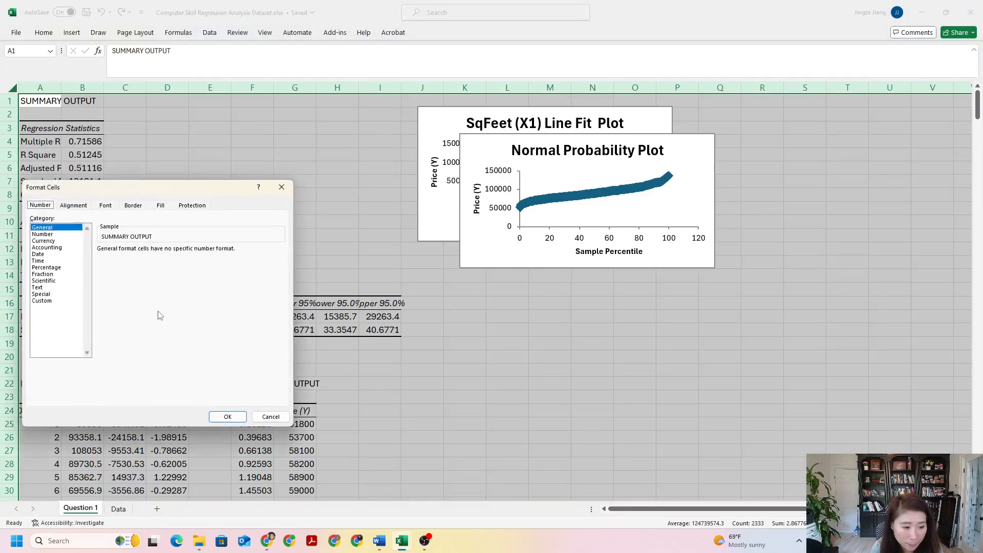
pyautogui.click(46, 234)
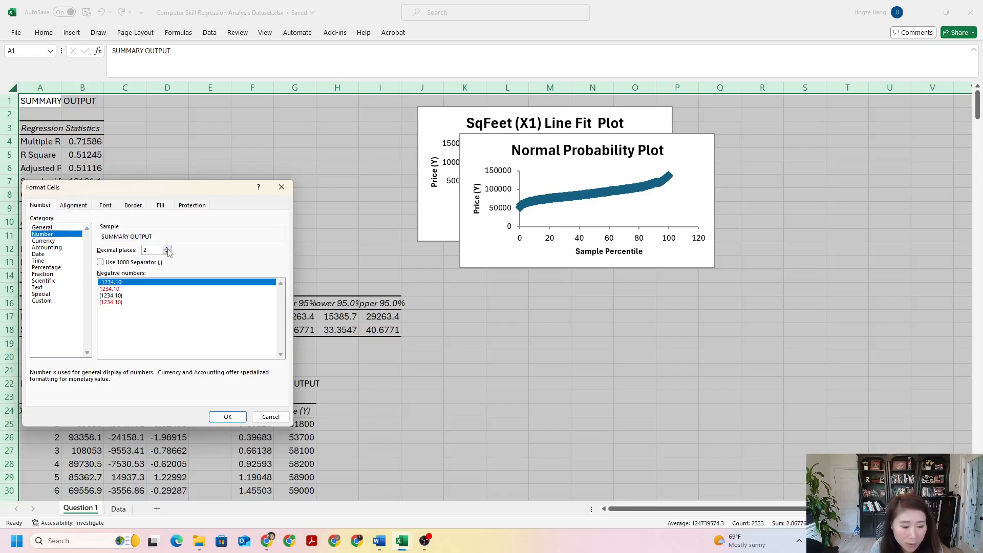
pyautogui.click(167, 248)
pyautogui.click(167, 248)
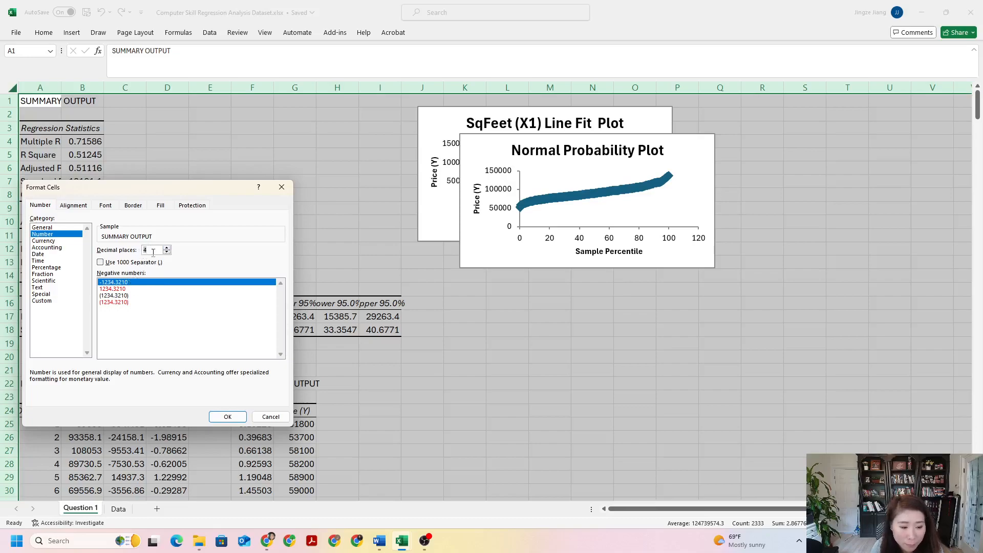
pyautogui.click(227, 417)
pyautogui.click(253, 370)
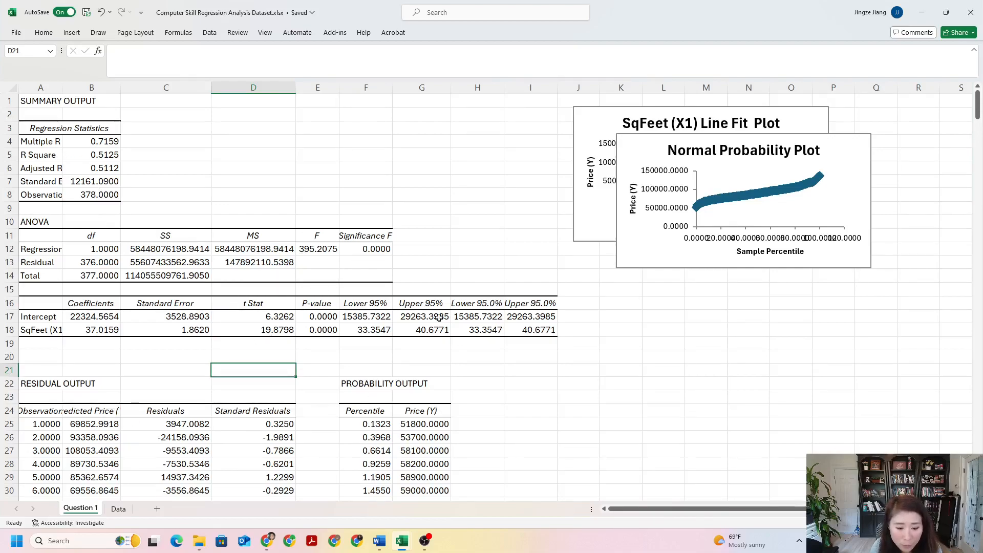
# Step: Auto-fit the widths of columns A through I so the regression output's labels and values display in full
pyautogui.click(190, 252)
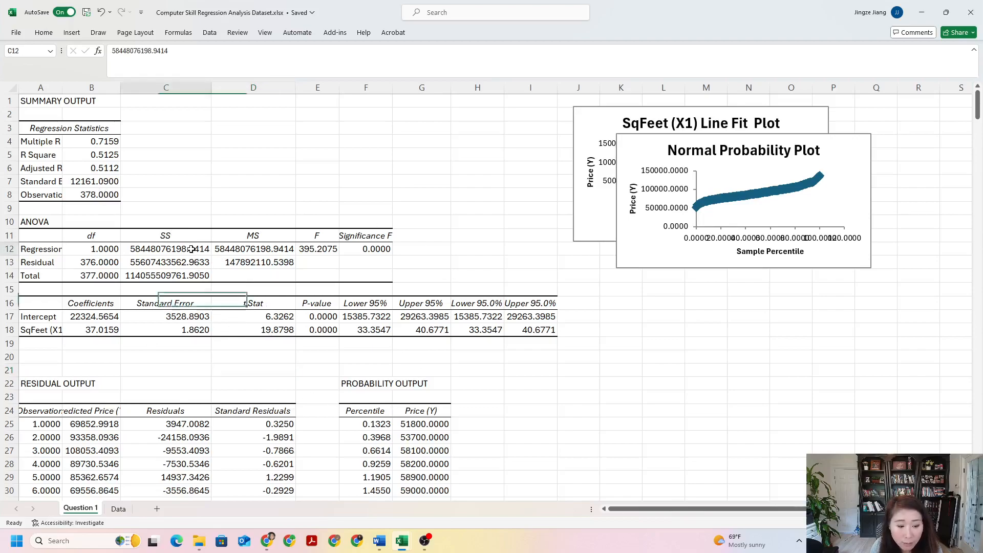
pyautogui.click(188, 265)
pyautogui.click(188, 276)
pyautogui.click(260, 249)
pyautogui.click(260, 261)
pyautogui.click(143, 348)
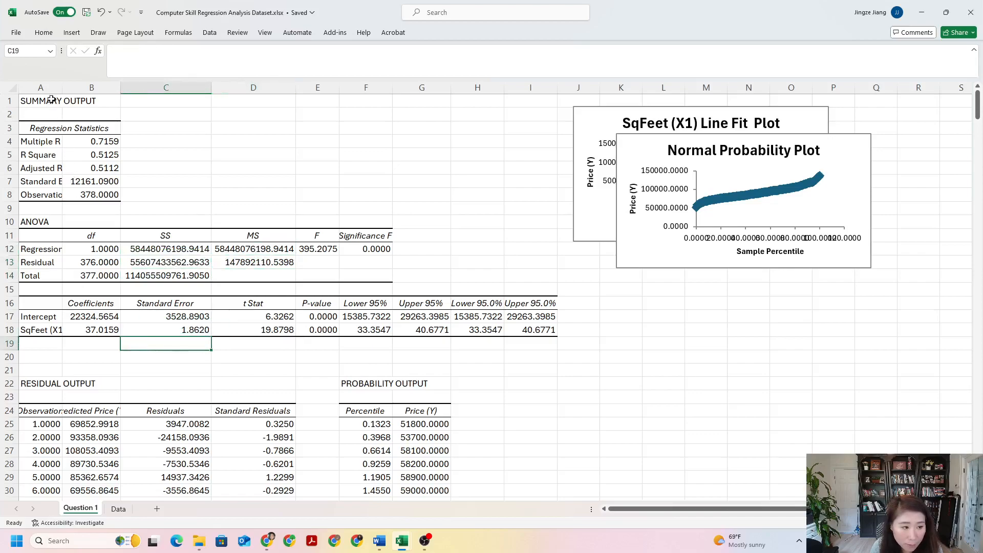
pyautogui.click(47, 88)
pyautogui.moveTo(47, 88); pyautogui.dragTo(501, 83)
pyautogui.doubleClick(501, 84)
pyautogui.click(436, 220)
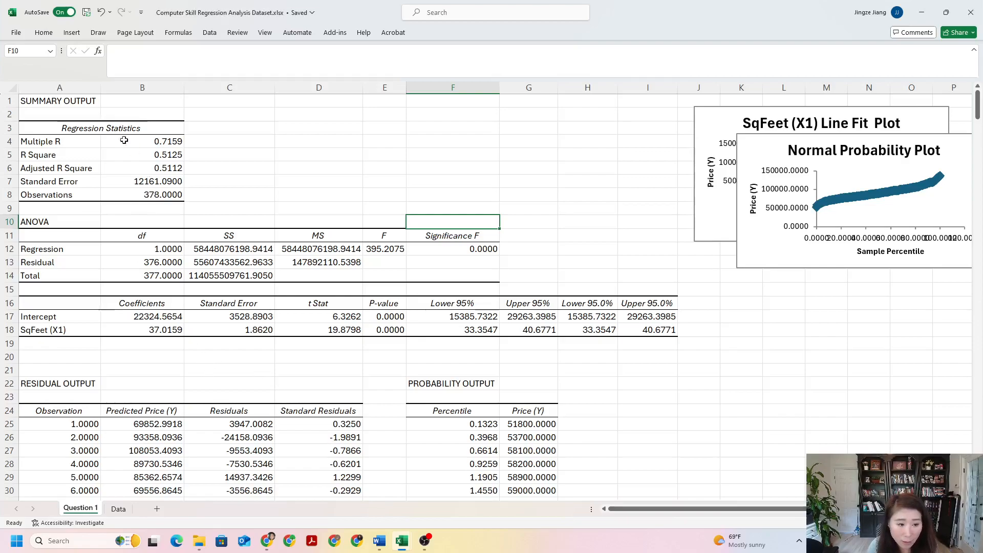
# Step: Review the Regression Statistics, ANOVA with its Significance F, and coefficients tables of the summary output
pyautogui.click(105, 127)
pyautogui.moveTo(81, 131); pyautogui.dragTo(172, 192)
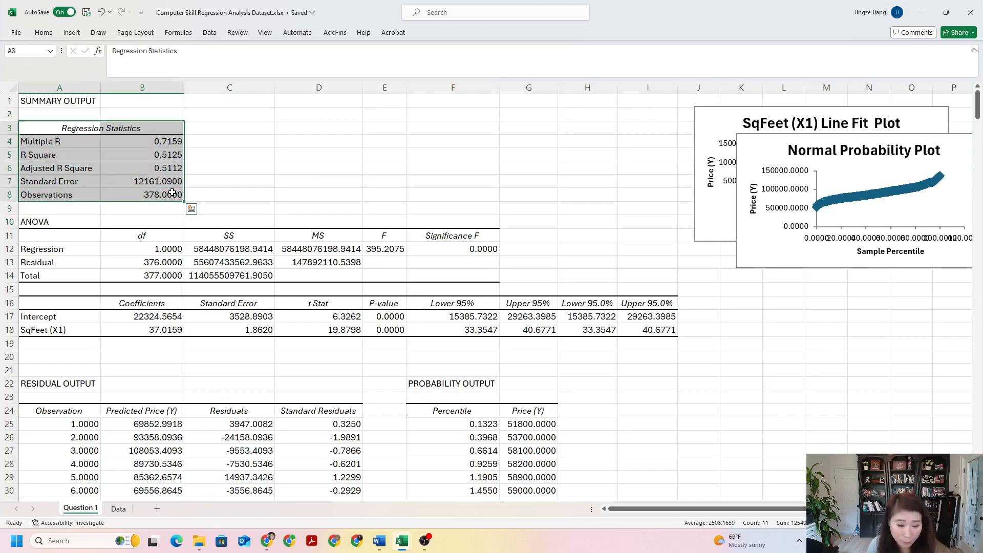
pyautogui.moveTo(31, 238); pyautogui.dragTo(436, 273)
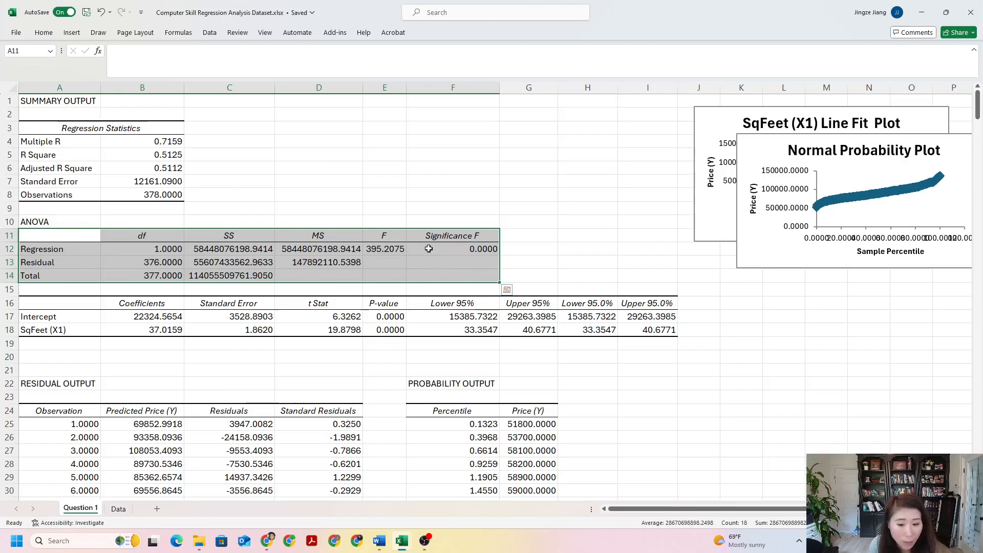
pyautogui.click(428, 248)
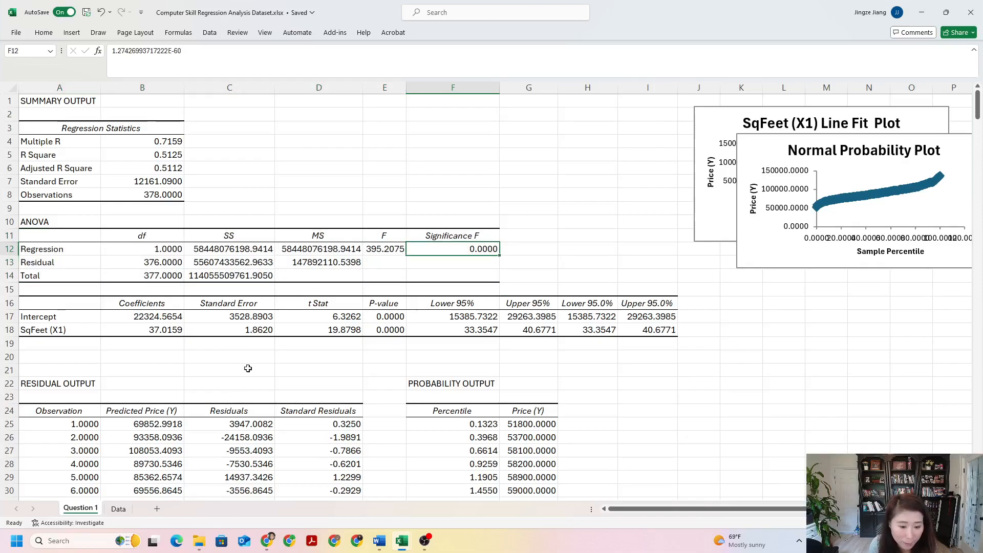
pyautogui.moveTo(60, 304); pyautogui.dragTo(648, 333)
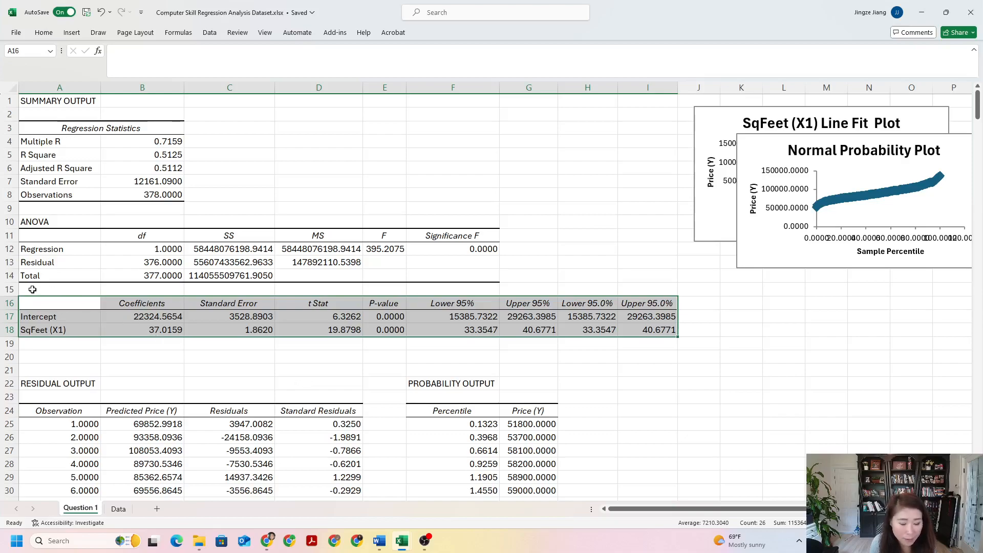
pyautogui.click(192, 366)
# Step: Make the Coefficients header in B16 bold
pyautogui.click(143, 302)
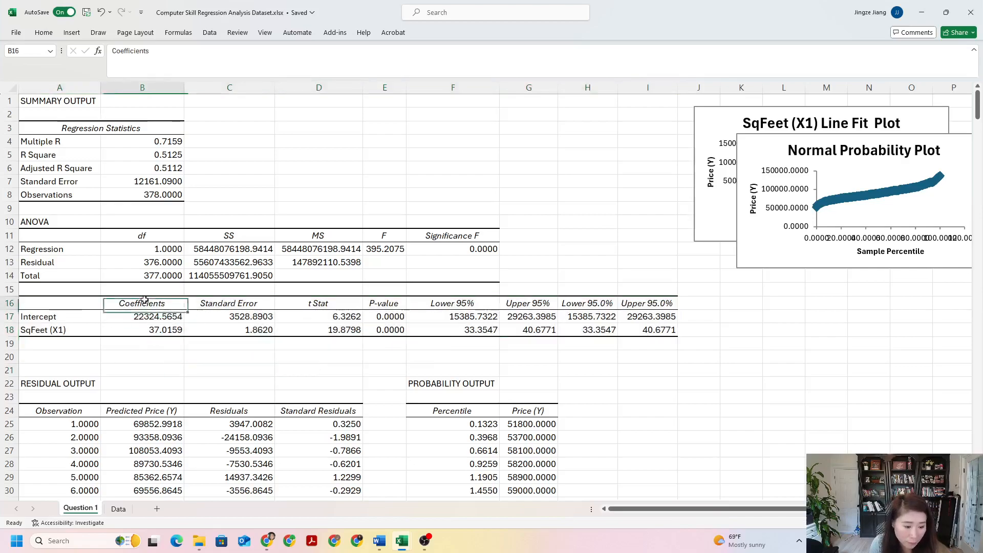
pyautogui.click(44, 33)
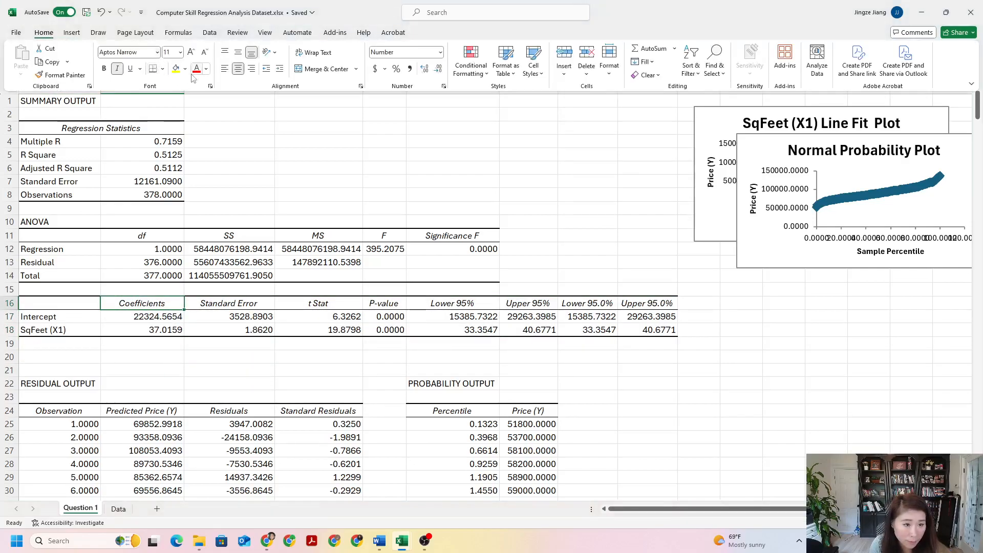
pyautogui.click(103, 68)
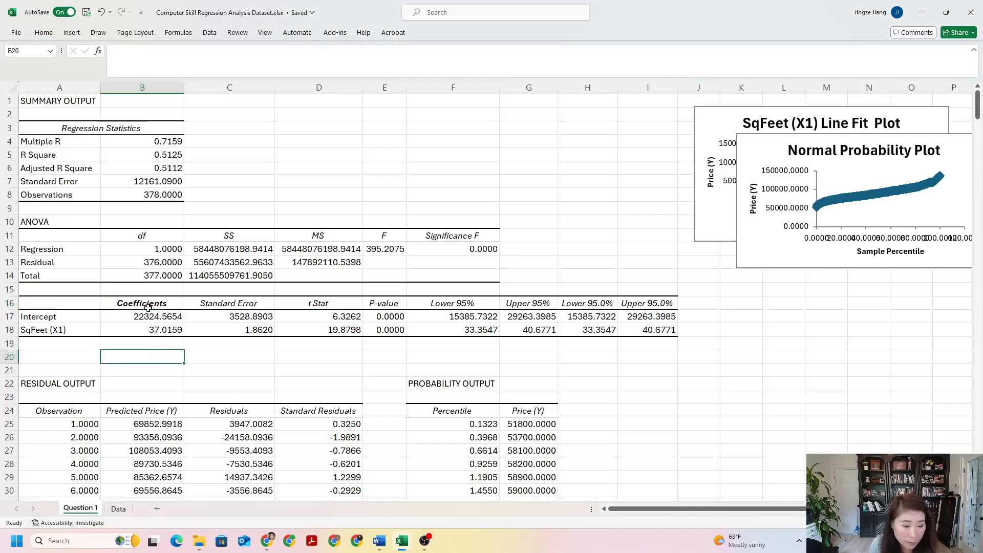
# Step: Extend the Intercept label in A17 of the coefficients table to read "Intercept (b0)"
pyautogui.moveTo(148, 309); pyautogui.dragTo(149, 329)
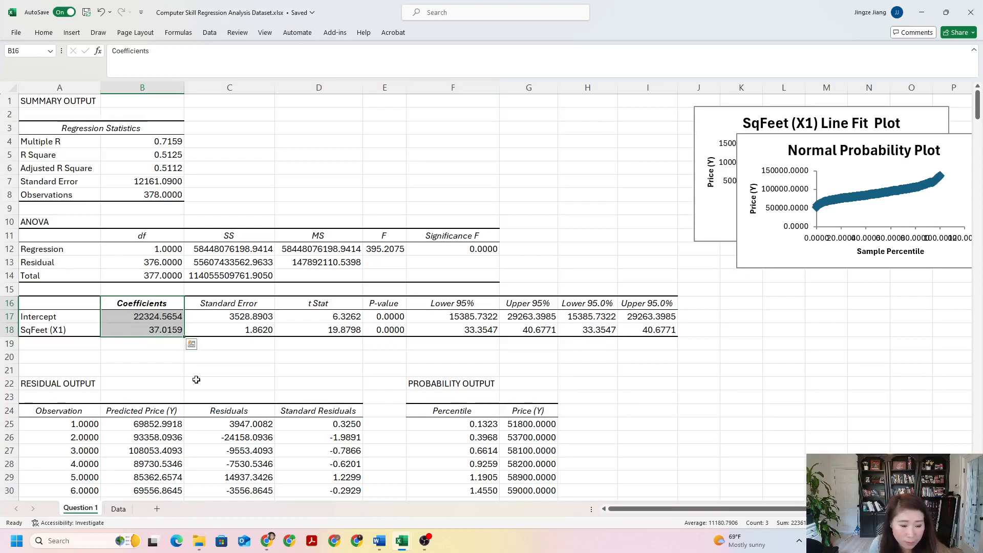
pyautogui.click(60, 332)
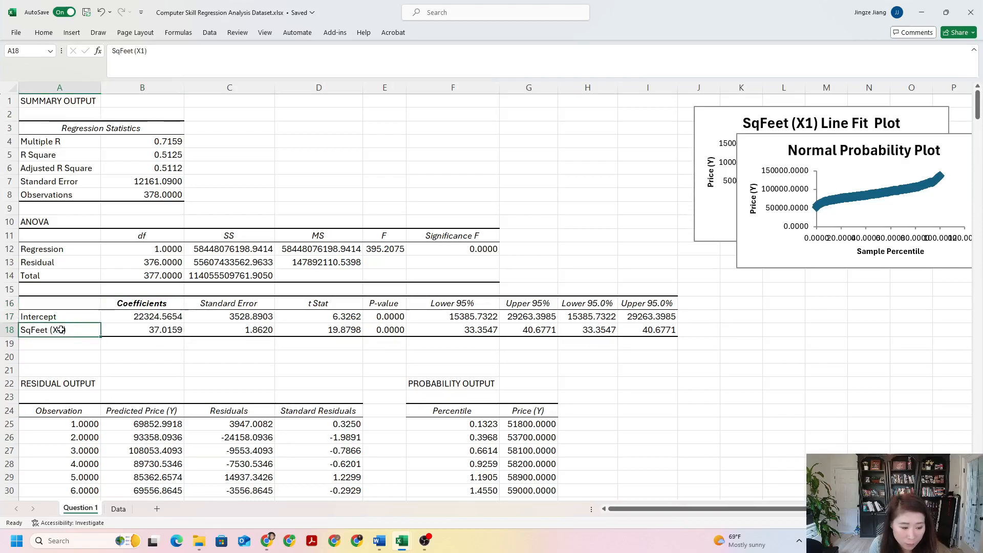
pyautogui.click(82, 318)
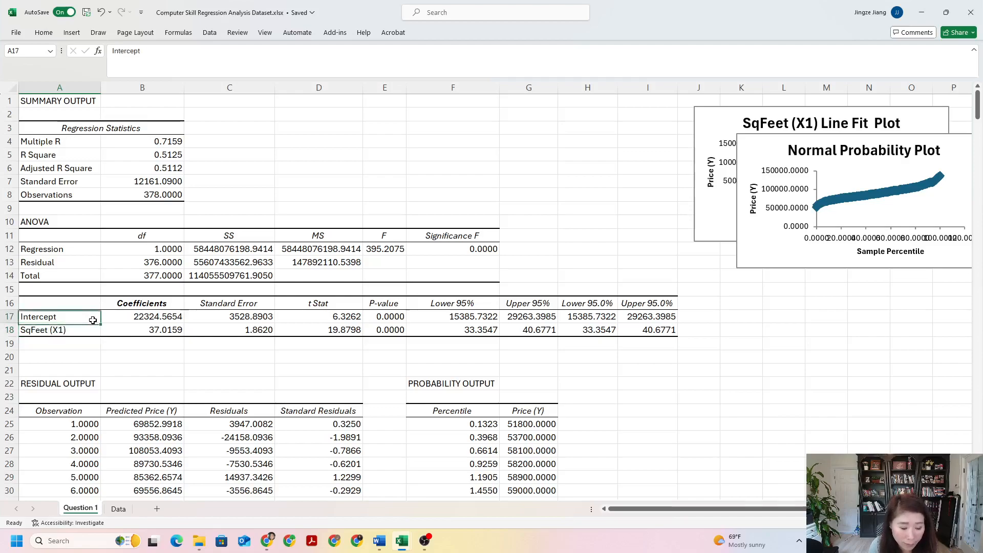
pyautogui.click(2, 319)
pyautogui.click(159, 49)
pyautogui.write('(b0)')
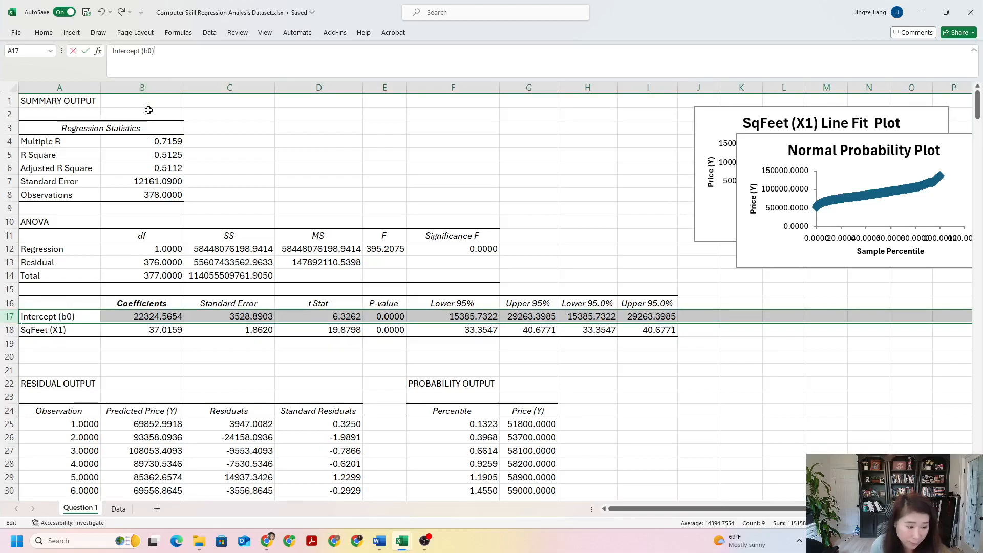
# Step: Append "b0" to the SqFeet (X1) label in A18 of the coefficients table
pyautogui.click(30, 330)
pyautogui.click(179, 51)
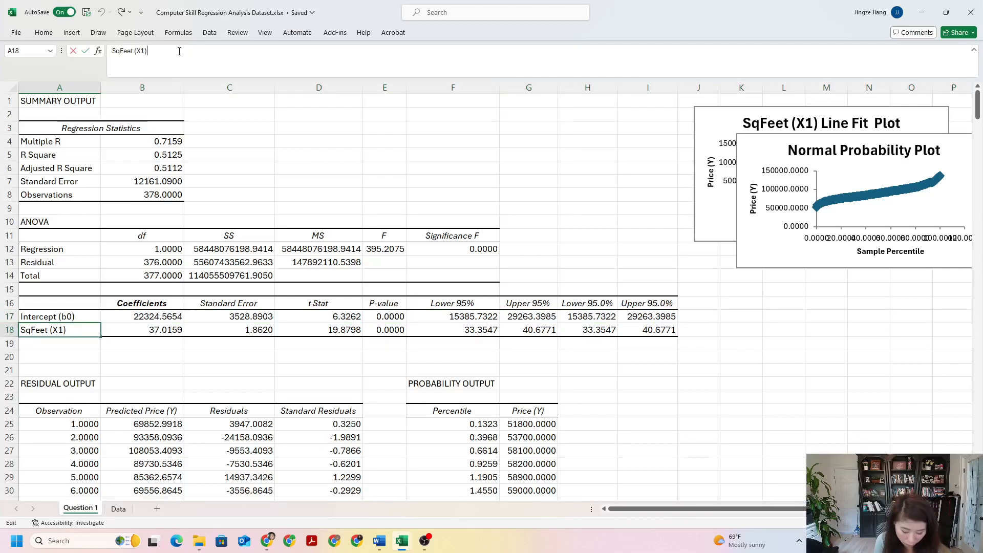
pyautogui.write('b0')
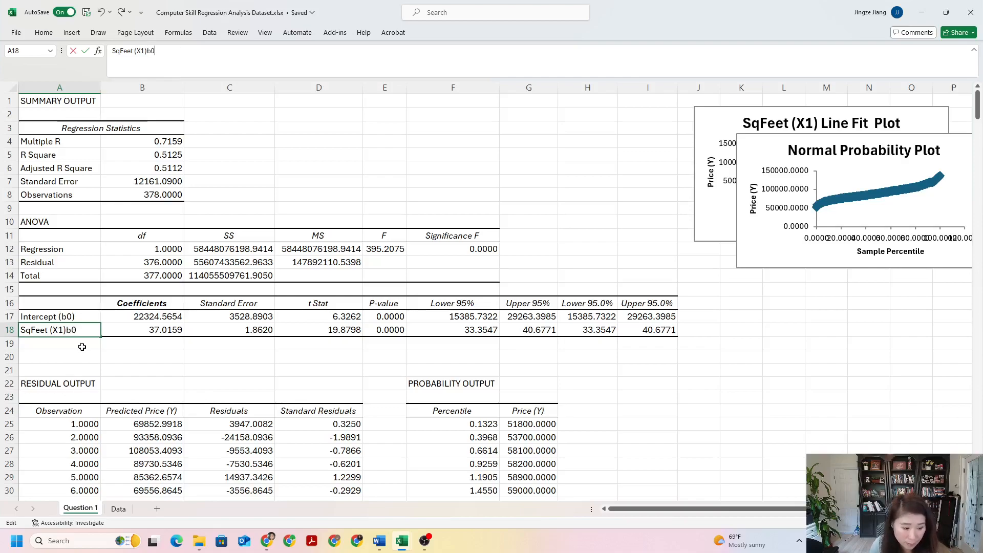
pyautogui.press('Return')
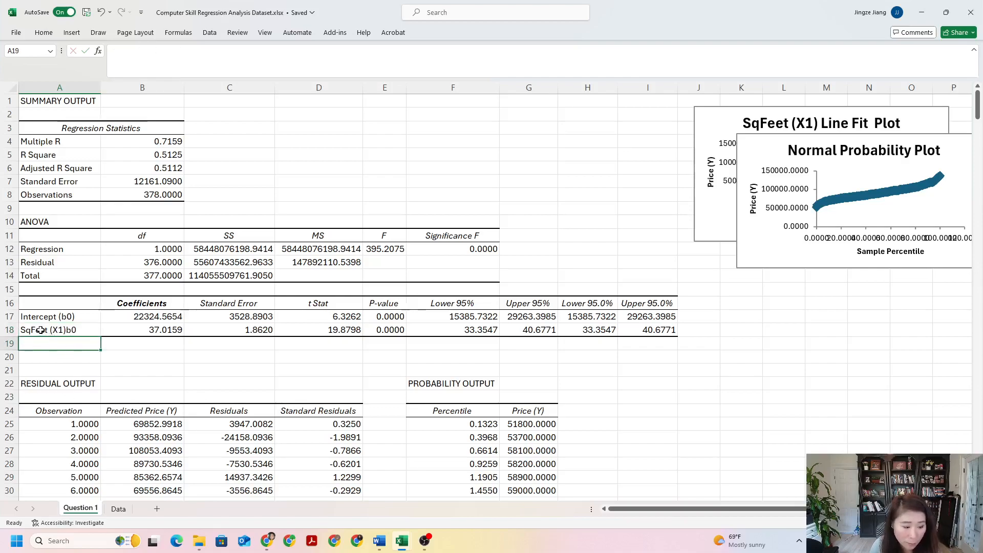
# Step: Check the intercept and SqFeet coefficients in B16:B18 against their row labels
pyautogui.click(144, 317)
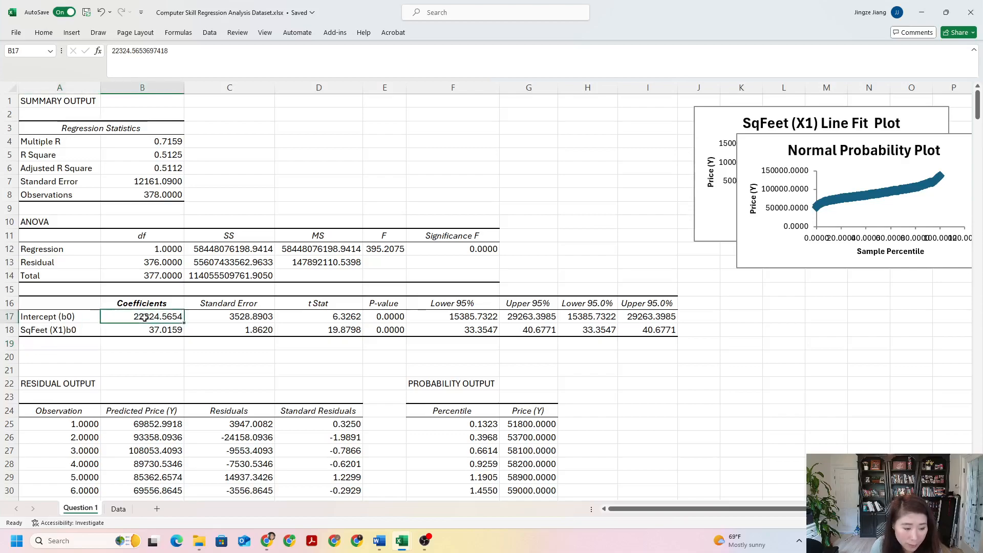
pyautogui.click(145, 306)
pyautogui.moveTo(145, 306); pyautogui.dragTo(143, 330)
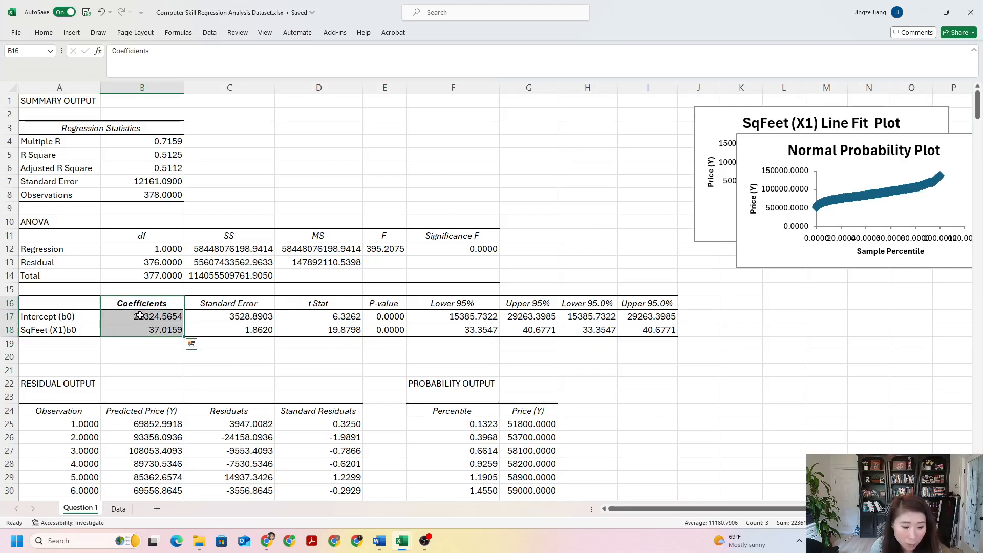
pyautogui.click(139, 316)
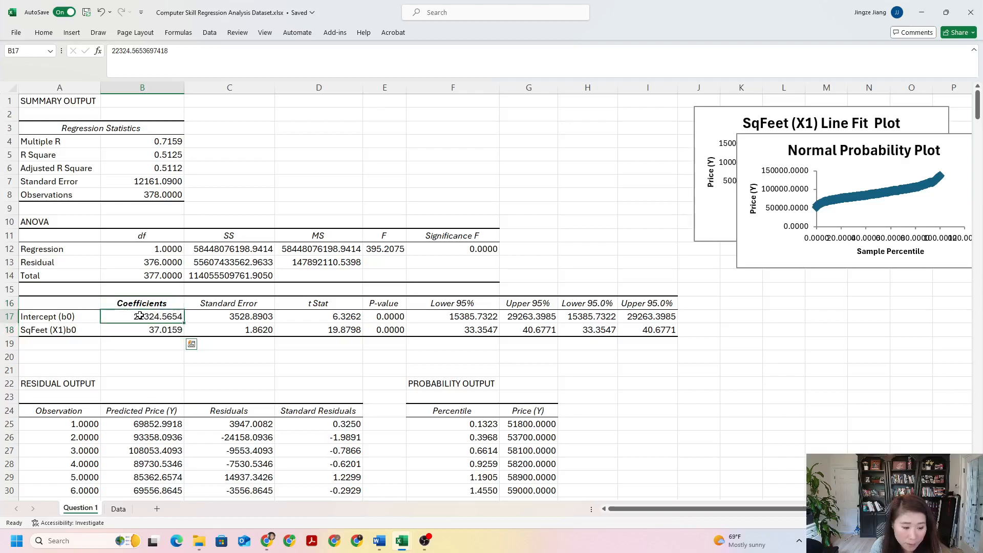
# Step: Correct the label in A18 to read "SqFeet (X1)b1" and check the intercept and slope coefficients beside the labels
pyautogui.click(67, 328)
pyautogui.click(160, 51)
pyautogui.press('BackSpace')
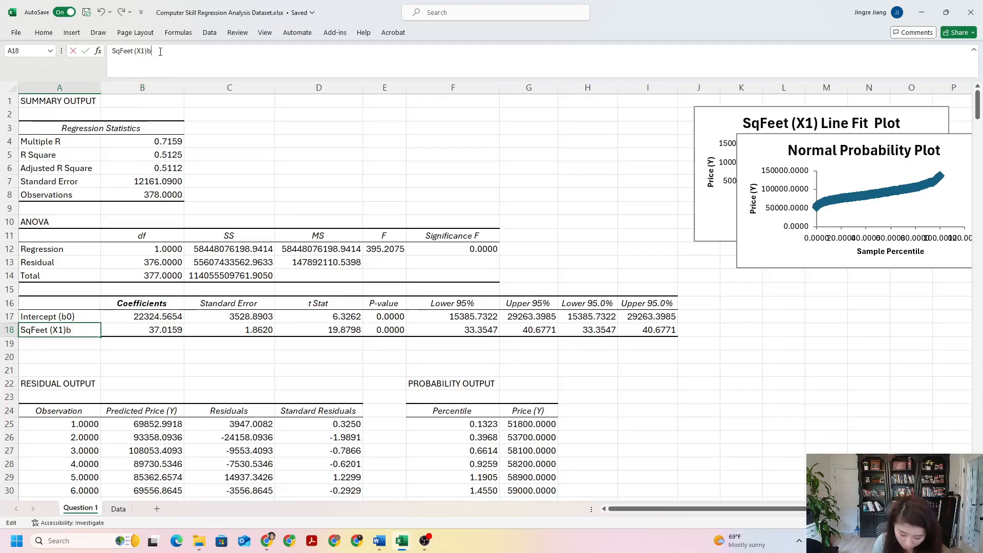
pyautogui.write('1')
pyautogui.press('Return')
pyautogui.click(153, 317)
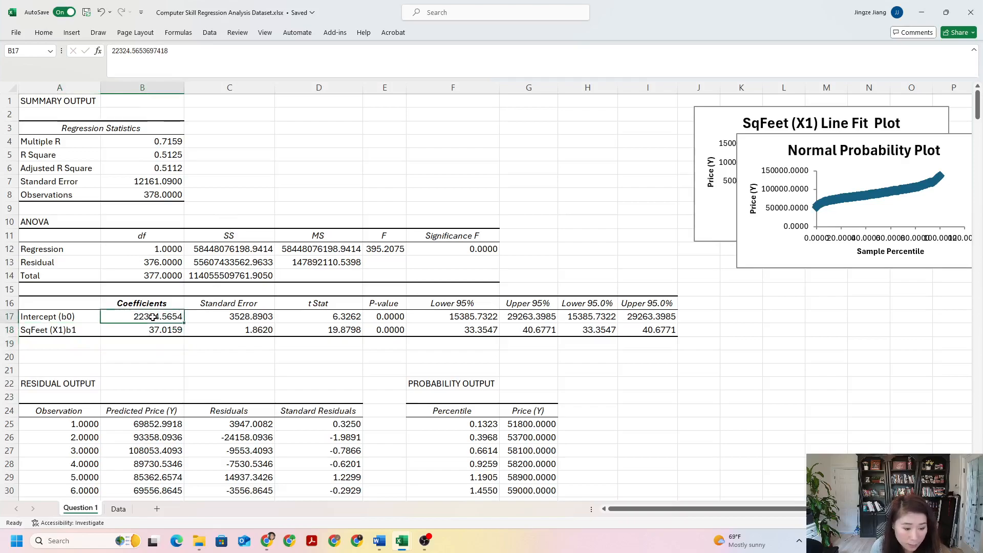
pyautogui.click(155, 332)
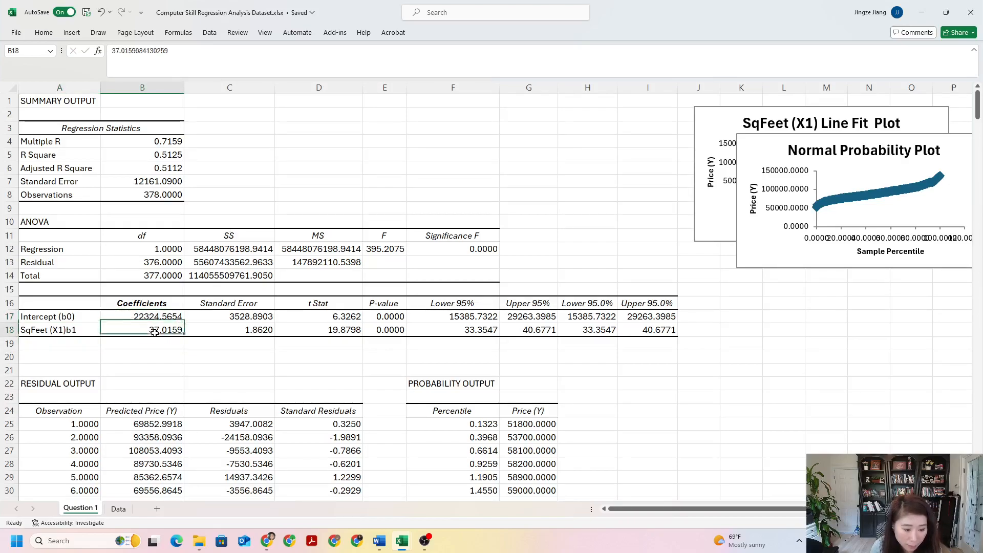
# Step: Switch to the regression assignment document in Word, read the Question 1 instructions, and leave the reading view
pyautogui.click(380, 542)
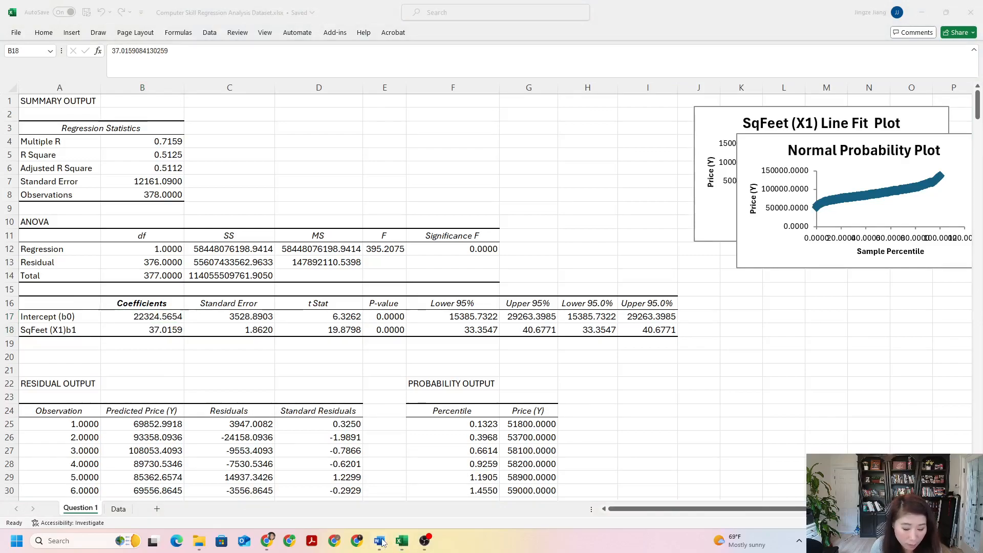
pyautogui.click(381, 543)
pyautogui.click(456, 502)
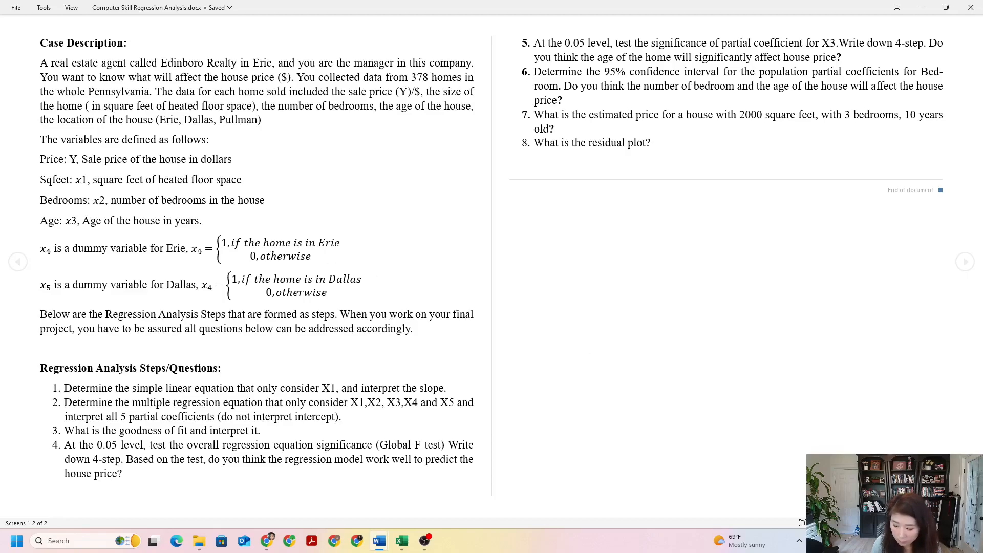
pyautogui.press('Escape')
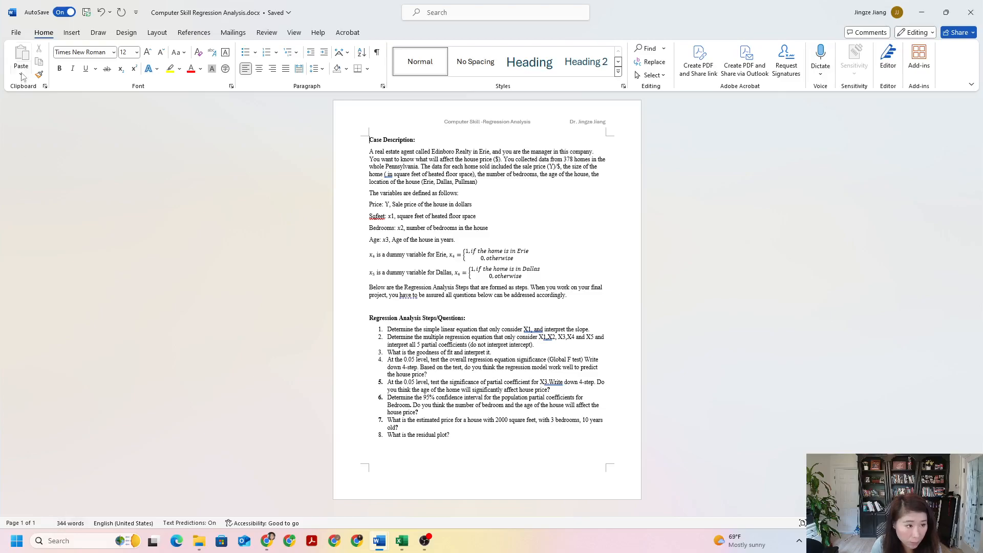
pyautogui.click(20, 32)
pyautogui.press('Escape')
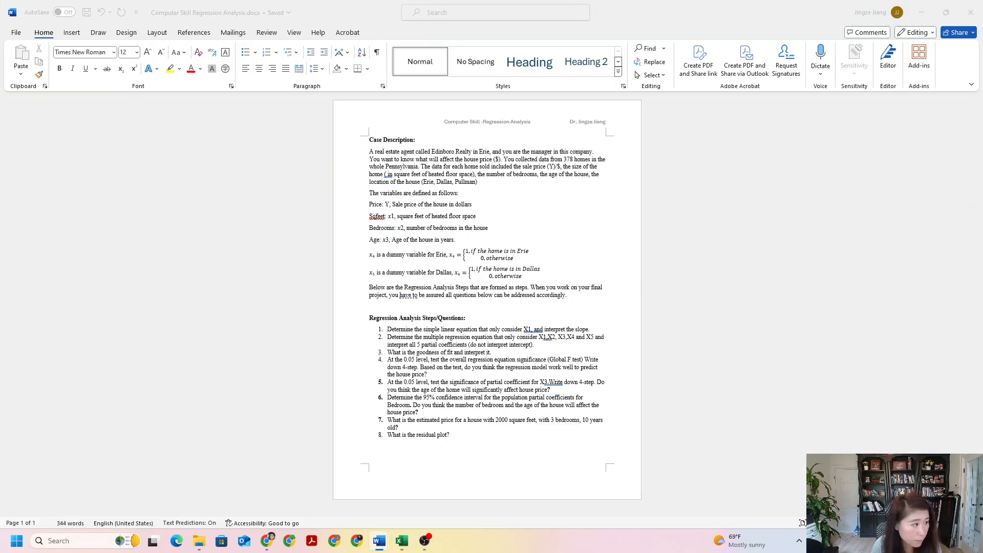
# Step: Create a new blank document, maximize its window, and enter the heading "Question 1:" with "Y=" on the line below
pyautogui.hotkey('ctrl', 'n')
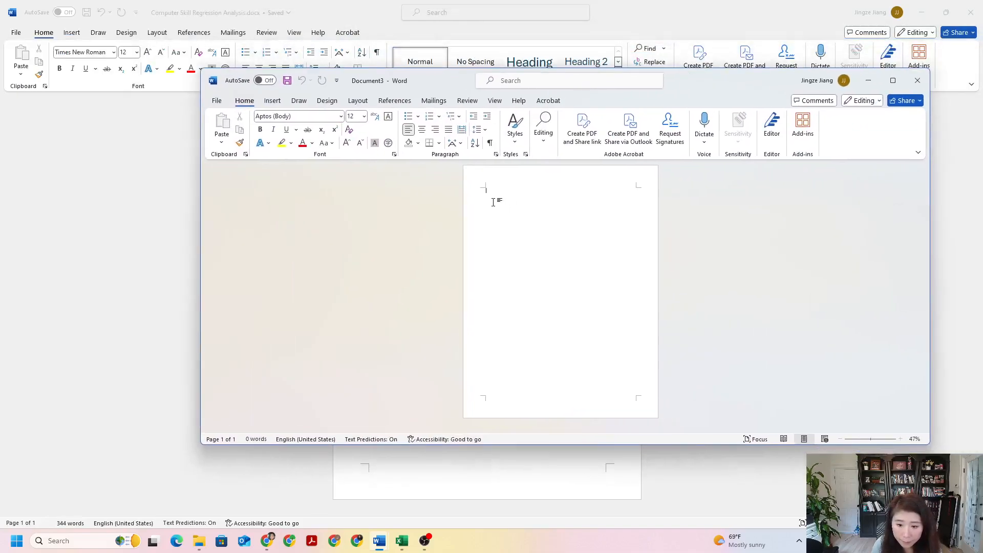
pyautogui.press('capslock')
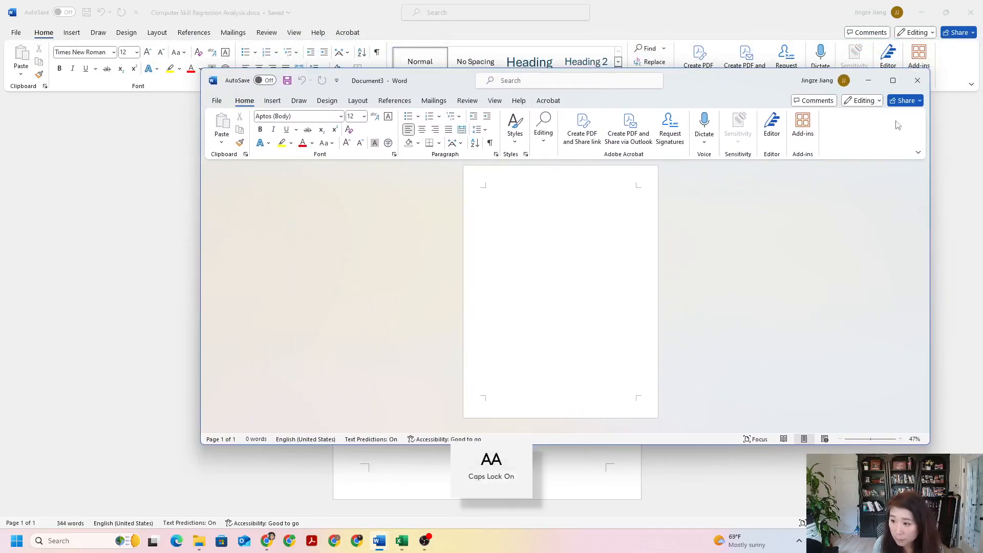
pyautogui.click(893, 81)
pyautogui.write('Q')
pyautogui.press('capslock')
pyautogui.write('uestion ')
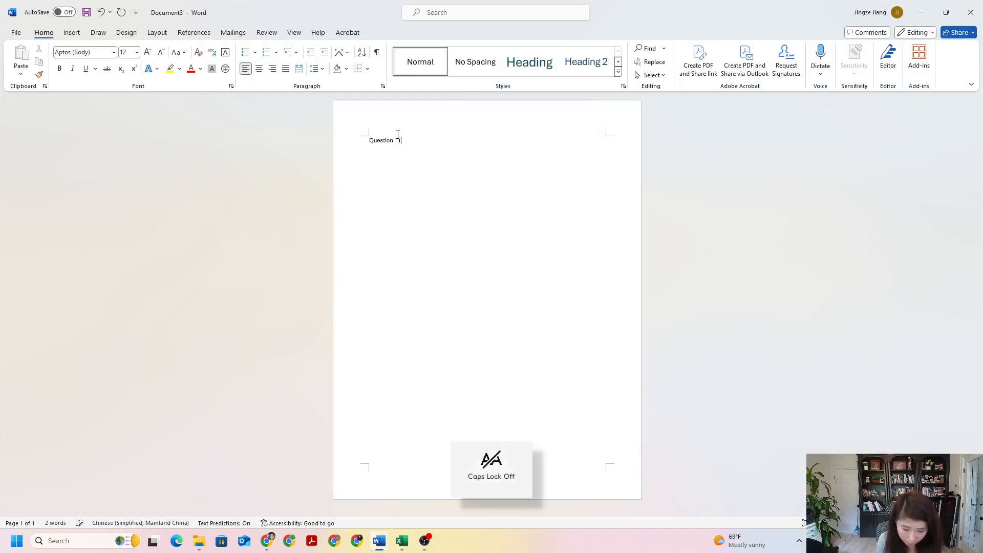
pyautogui.write('1:')
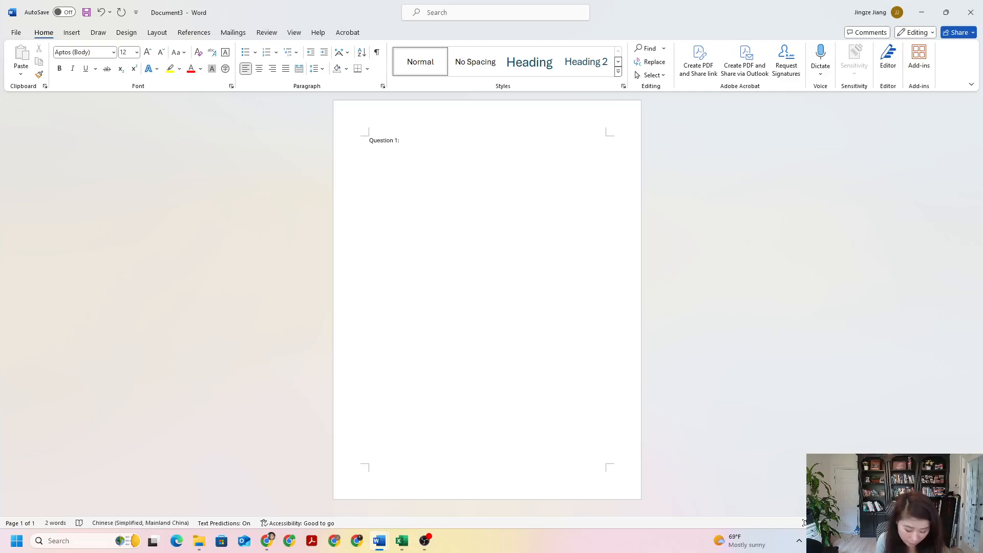
pyautogui.press('Return')
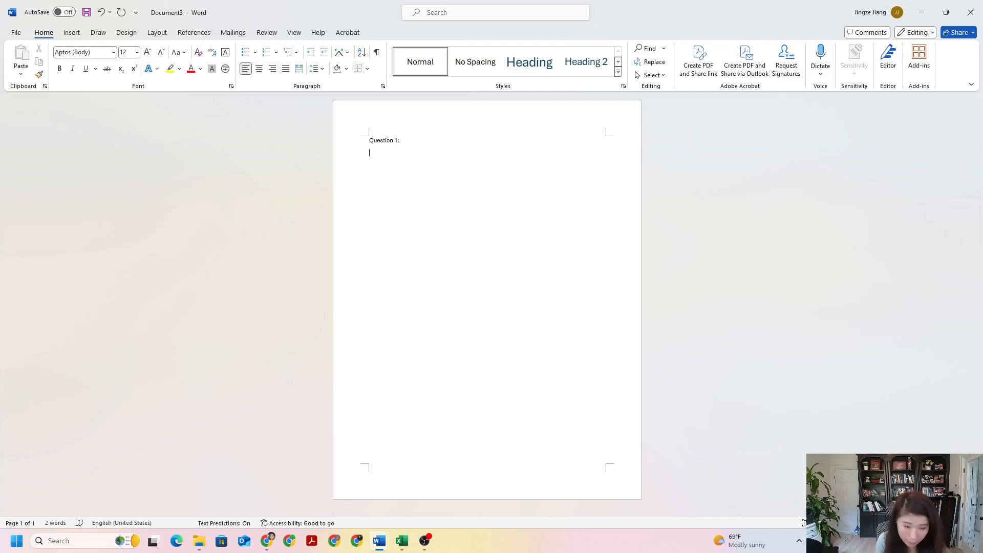
pyautogui.write('y')
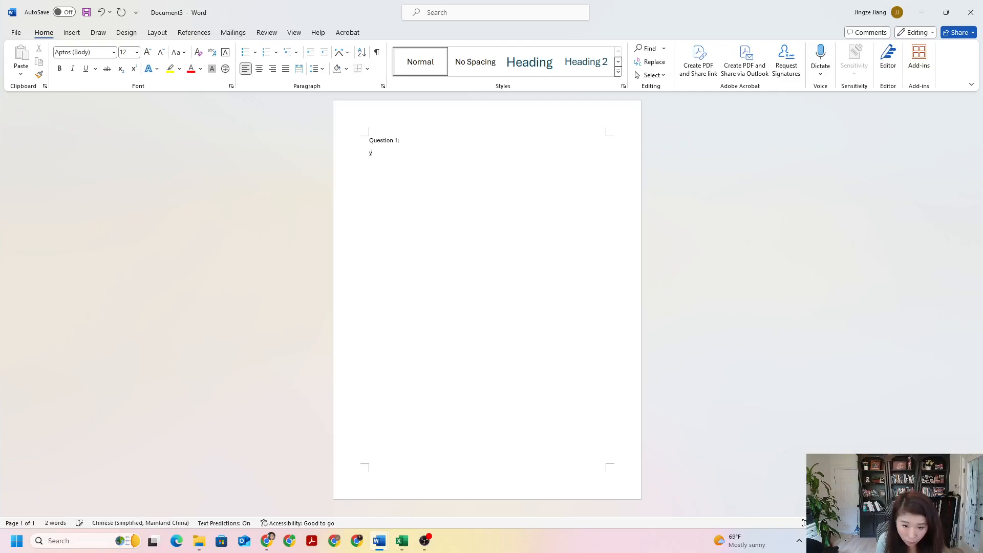
pyautogui.doubleClick(401, 142)
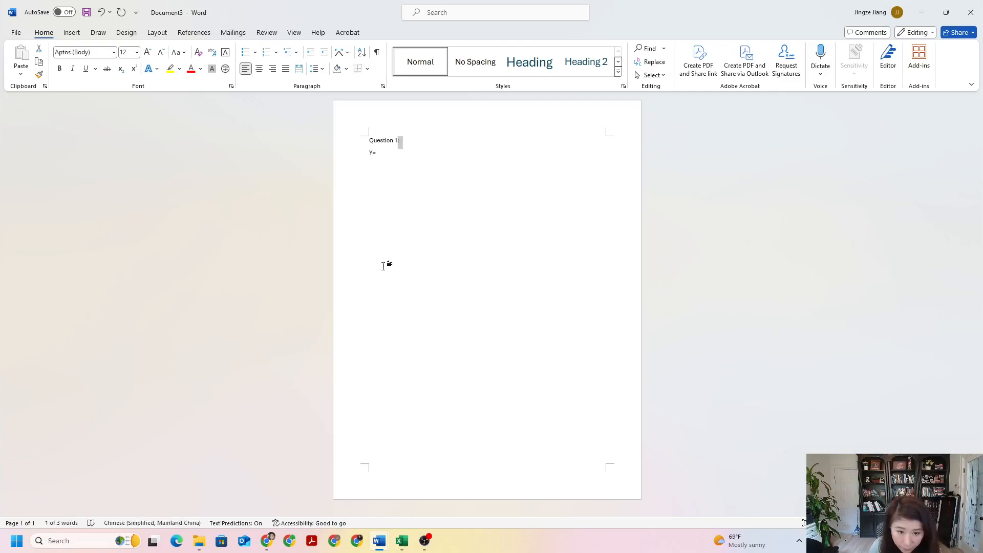
# Step: Switch to the Excel workbook and copy the digits 22324.5653 from the intercept coefficient in B17
pyautogui.moveTo(389, 543)
pyautogui.click(430, 494)
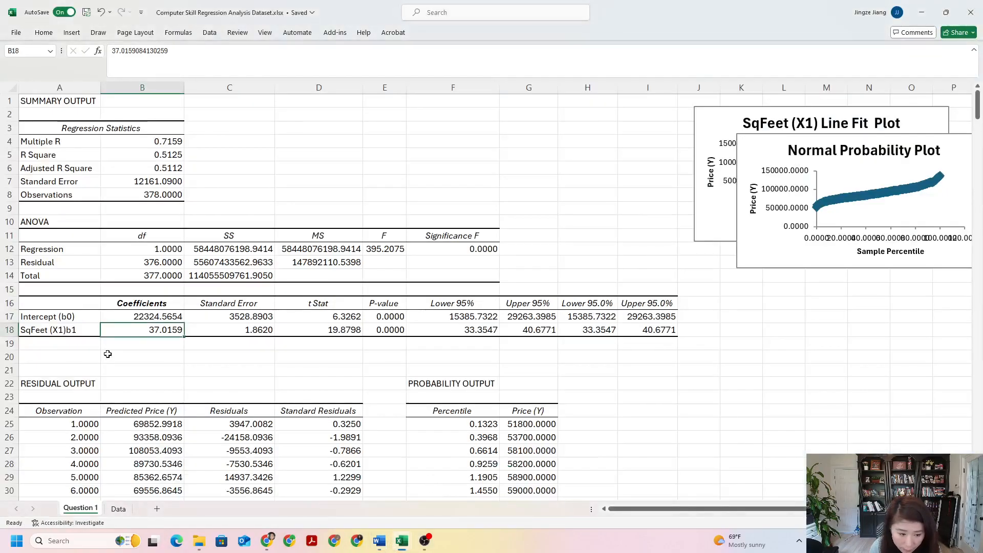
pyautogui.click(167, 316)
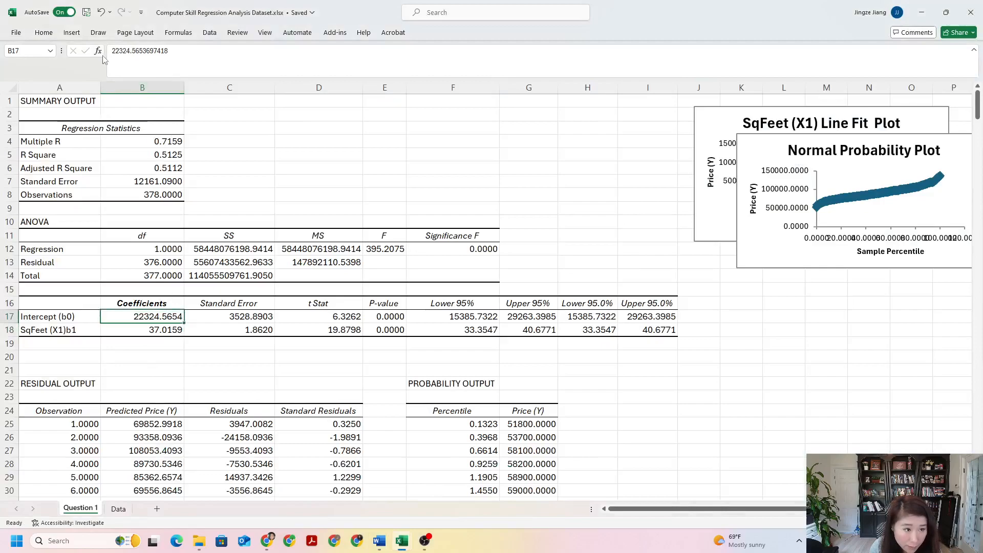
pyautogui.moveTo(109, 52); pyautogui.dragTo(148, 51)
pyautogui.hotkey('ctrl', 'c')
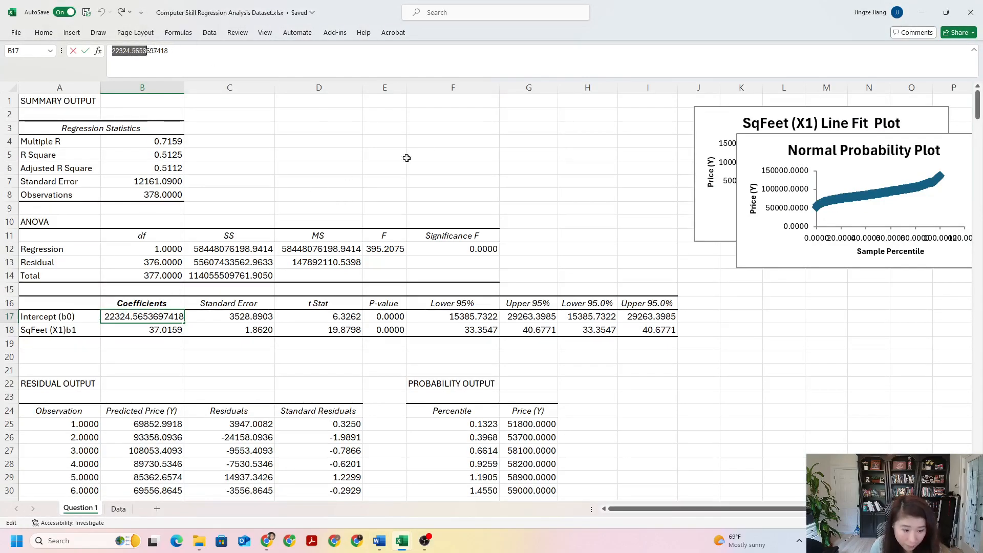
# Step: Return to the new Word document and complete the general equation as "Y=b0+b1*X1"
pyautogui.click(922, 14)
pyautogui.click(382, 150)
pyautogui.write('b0')
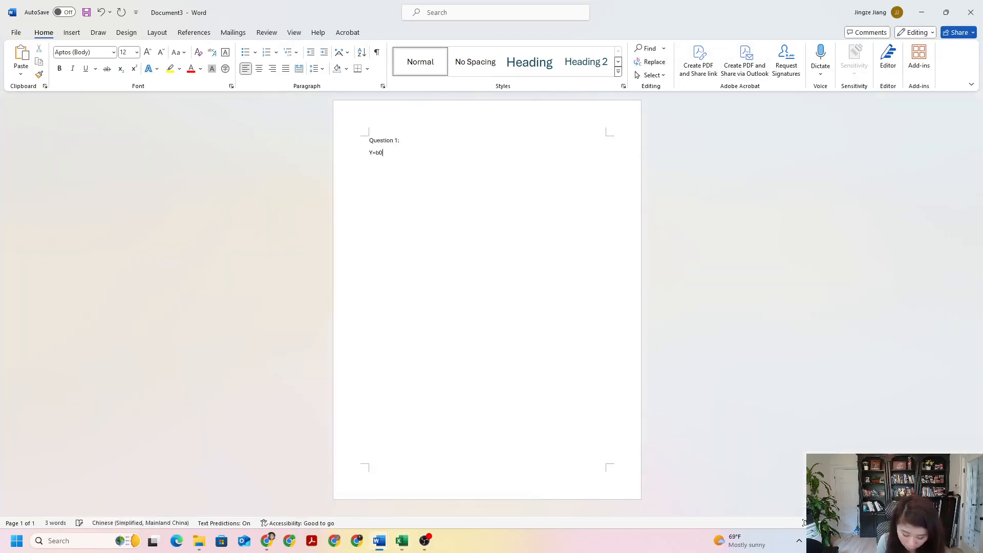
pyautogui.write('+b1*')
pyautogui.press('capslock')
pyautogui.write('X1')
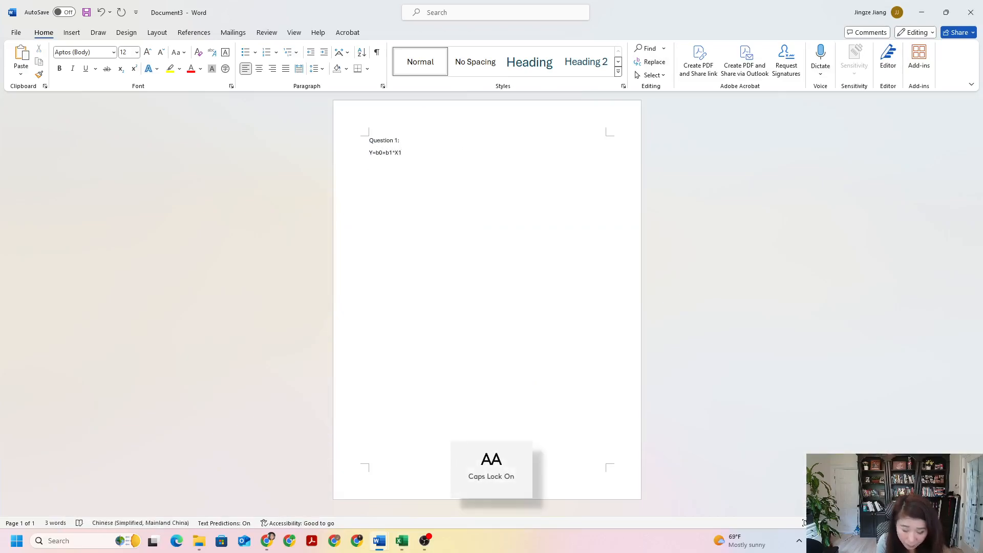
# Step: Add a second equation line with the copied intercept, rounded at the fourth decimal, reading "Y= 22324.5654+"
pyautogui.press('Return')
pyautogui.press('capslock')
pyautogui.write('Y=')
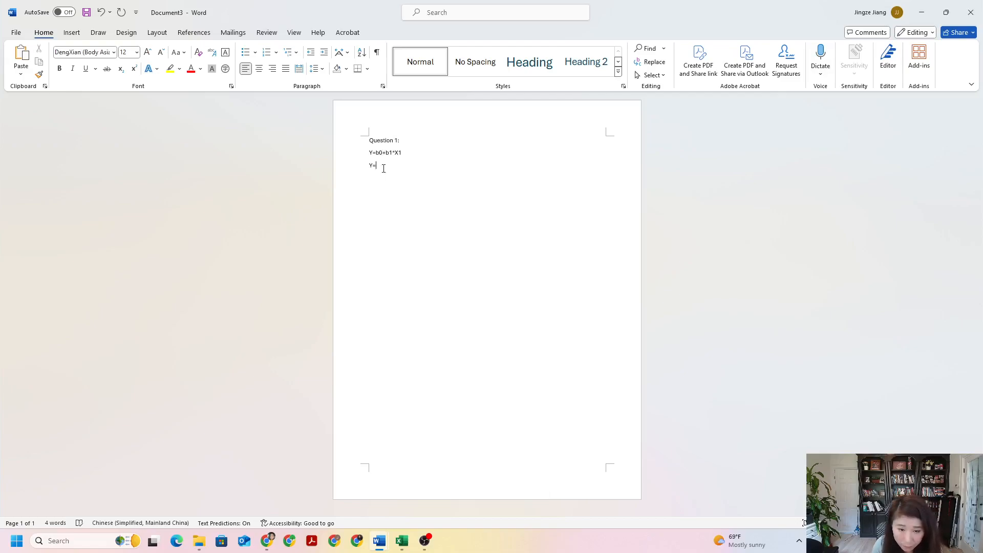
pyautogui.rightClick(384, 169)
pyautogui.click(409, 236)
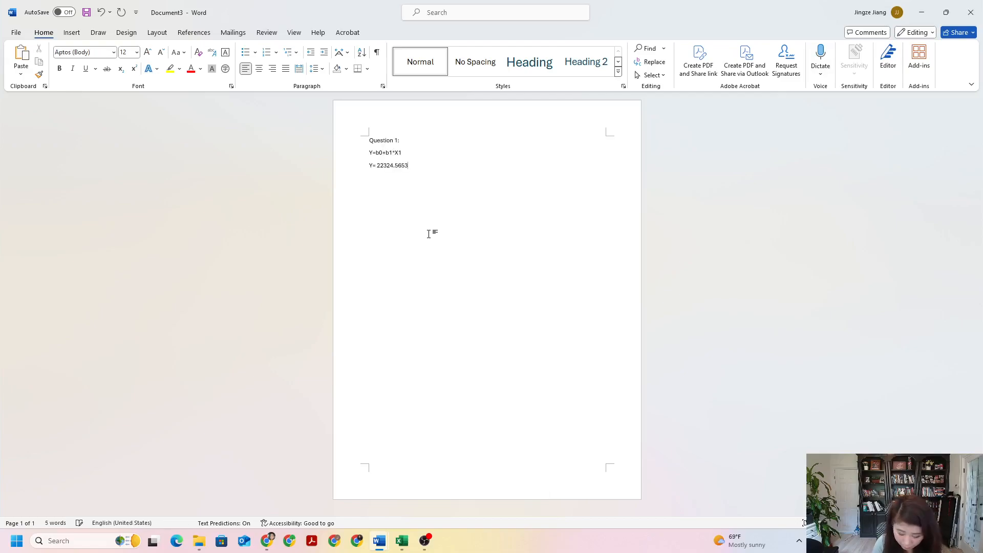
pyautogui.write('4+')
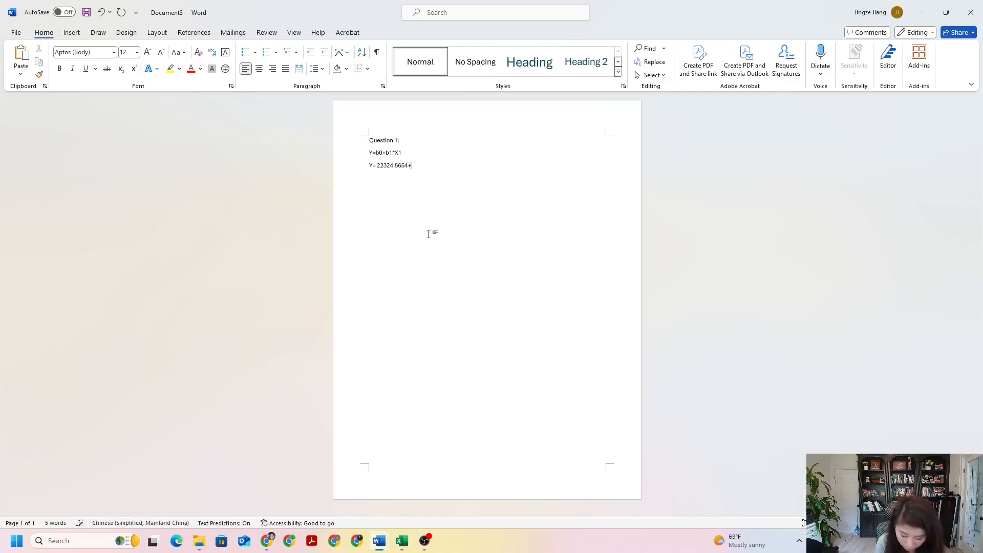
# Step: Switch to the Excel workbook and copy the digits 37.0159 from the SqFeet (X1) coefficient in B18
pyautogui.click(402, 542)
pyautogui.click(453, 486)
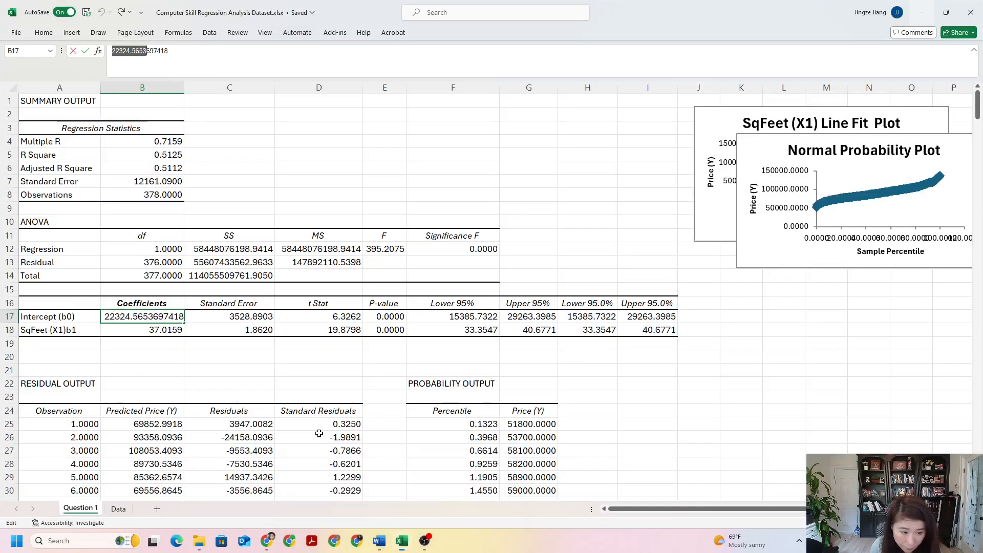
pyautogui.click(159, 334)
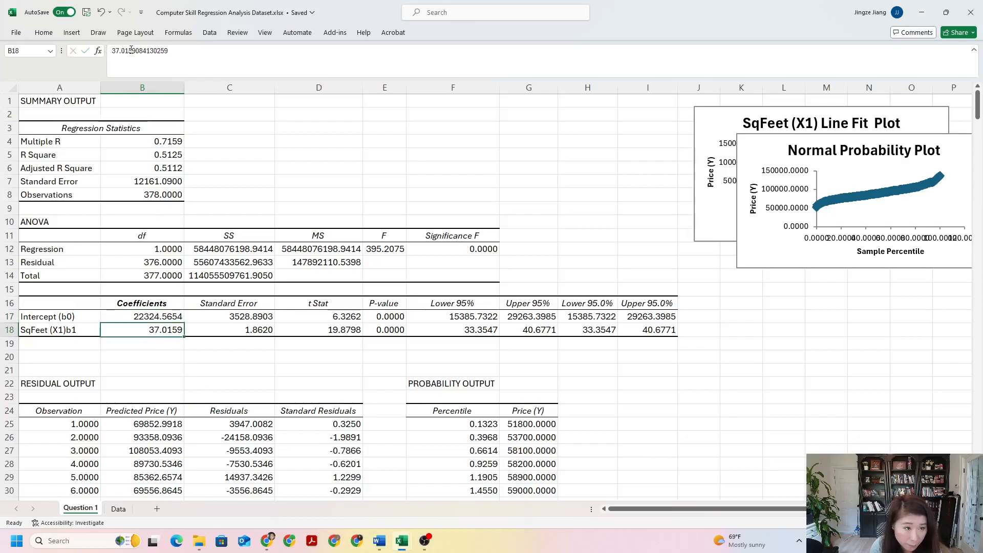
pyautogui.moveTo(113, 51); pyautogui.dragTo(135, 51)
pyautogui.hotkey('ctrl', 'c')
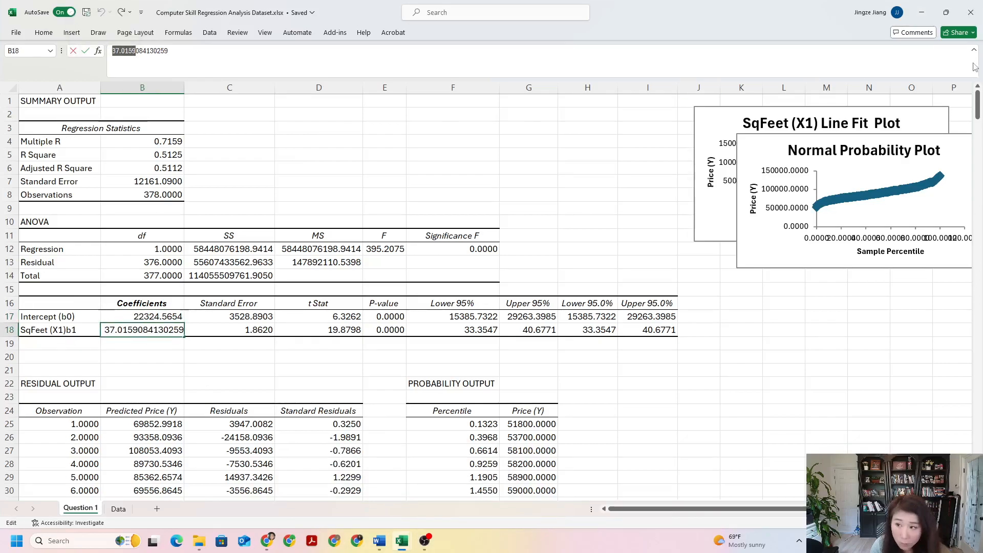
# Step: Return to the Word document and complete the fitted equation with the copied slope as "Y= 22324.5654+ 37.0159X1"
pyautogui.click(922, 11)
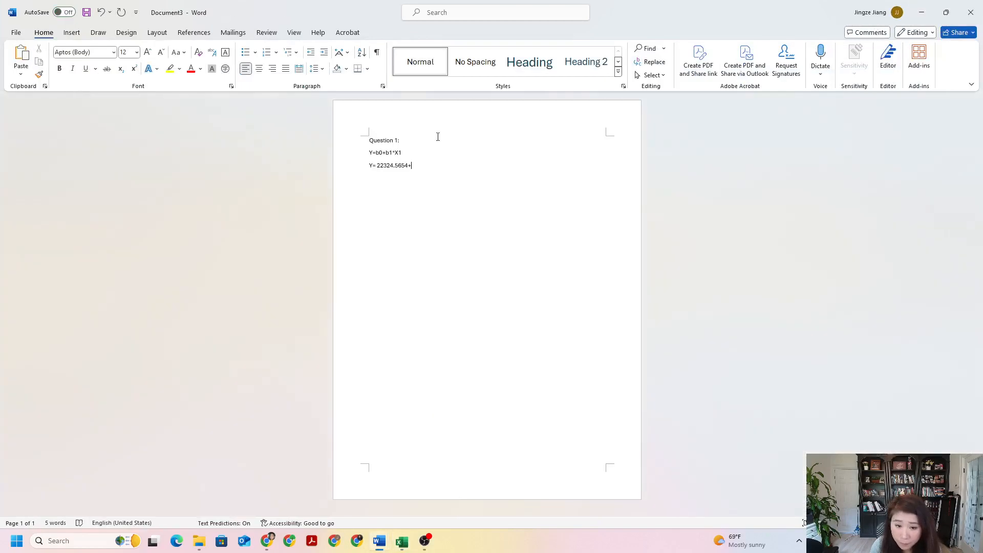
pyautogui.rightClick(417, 166)
pyautogui.click(441, 233)
pyautogui.press('capslock')
pyautogui.write('X1')
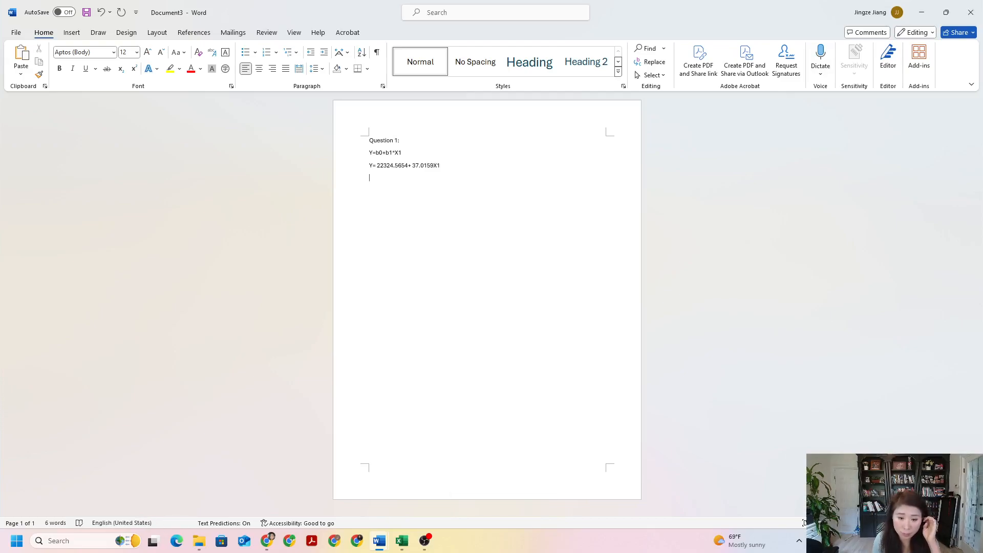
# Step: Highlight the intercept value in the fitted equation to examine the b0 term
pyautogui.moveTo(377, 166); pyautogui.dragTo(404, 170)
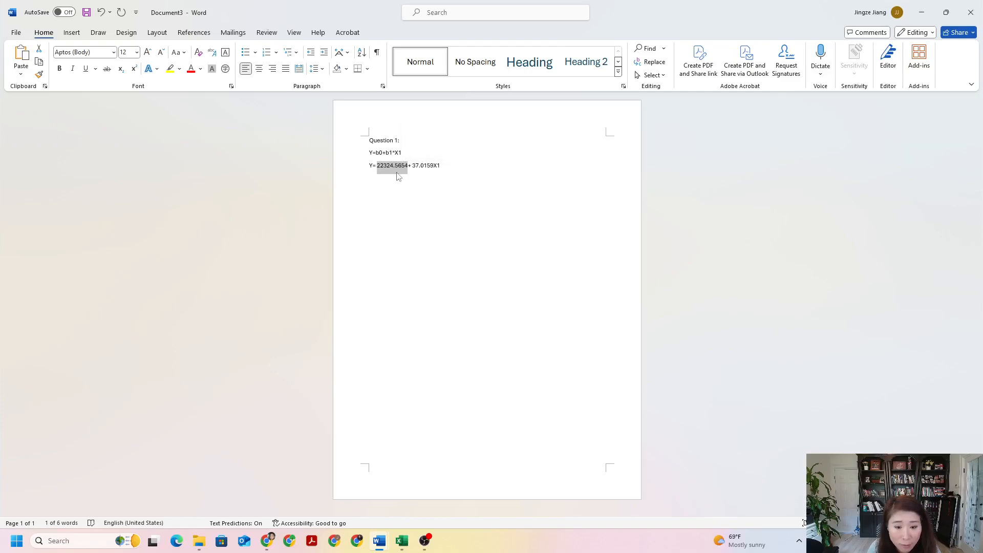
pyautogui.click(399, 166)
pyautogui.moveTo(376, 165); pyautogui.dragTo(408, 166)
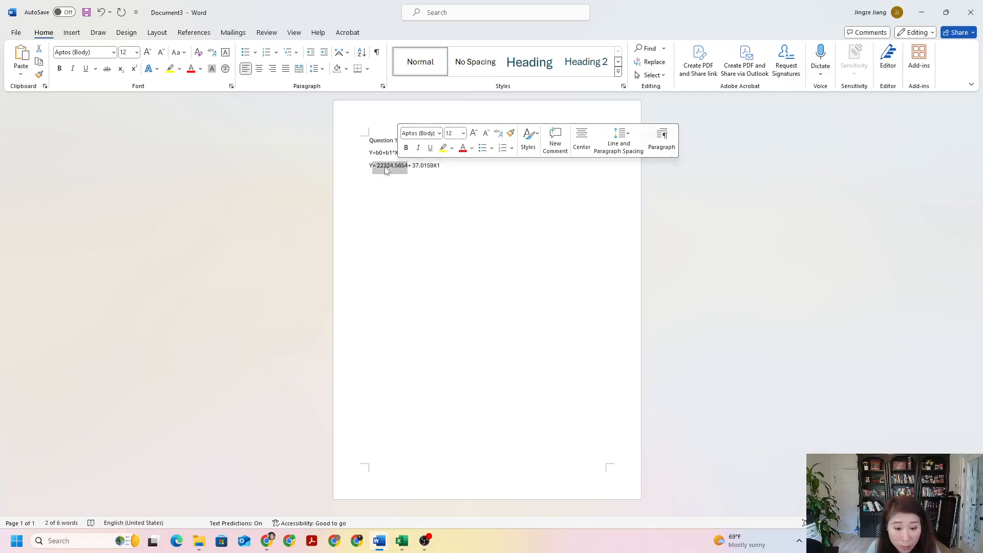
# Step: Highlight the slope term 37.0159X1 in the fitted equation to examine the b1 coefficient
pyautogui.click(424, 165)
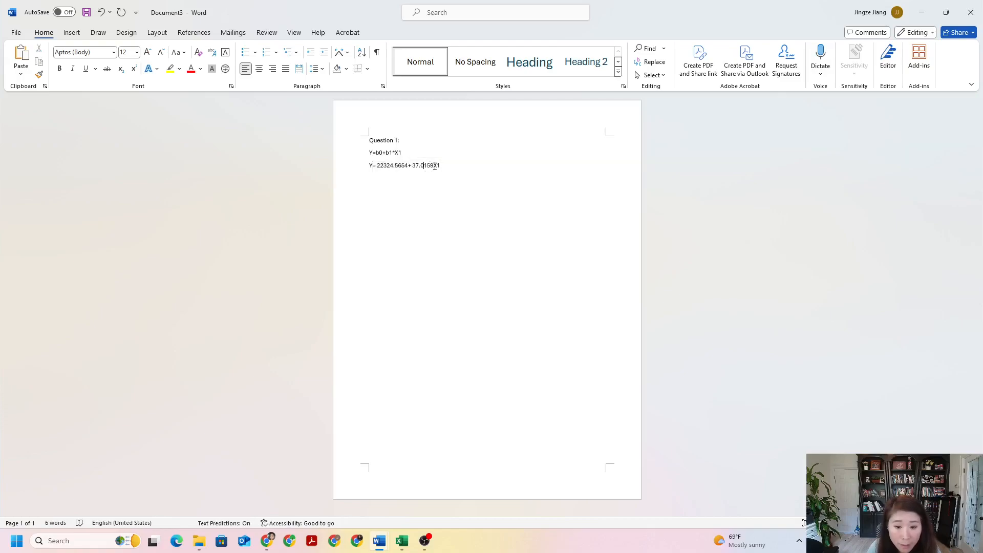
pyautogui.moveTo(413, 165); pyautogui.dragTo(440, 165)
pyautogui.click(434, 165)
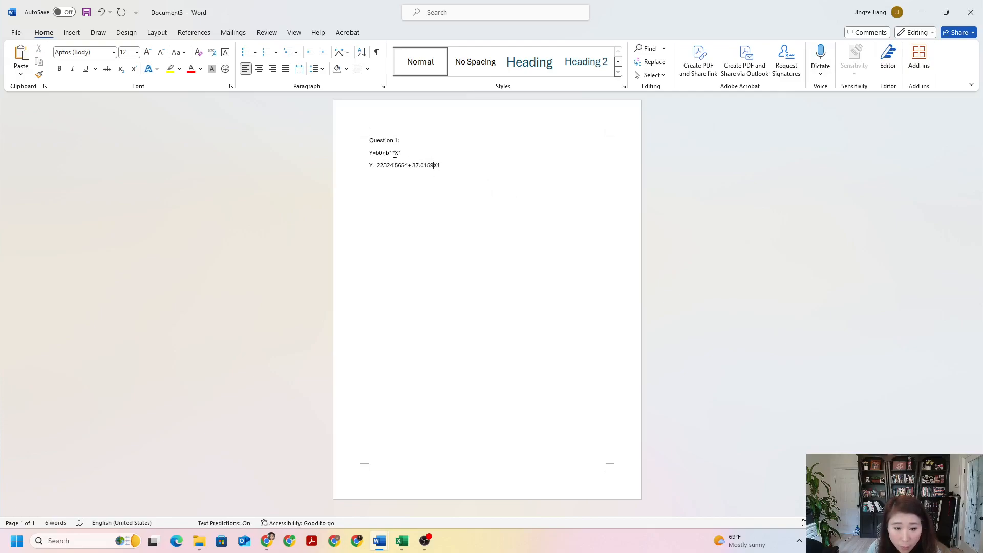
# Step: Start a slope interpretation line below the fitted equation with the text "B1: As the"
pyautogui.write('1')
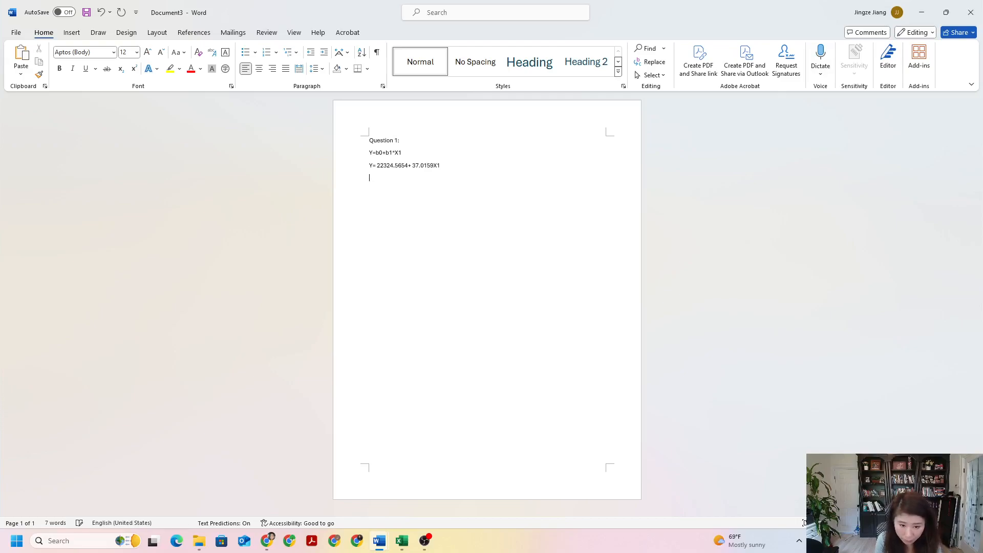
pyautogui.press('capslock')
pyautogui.write(':')
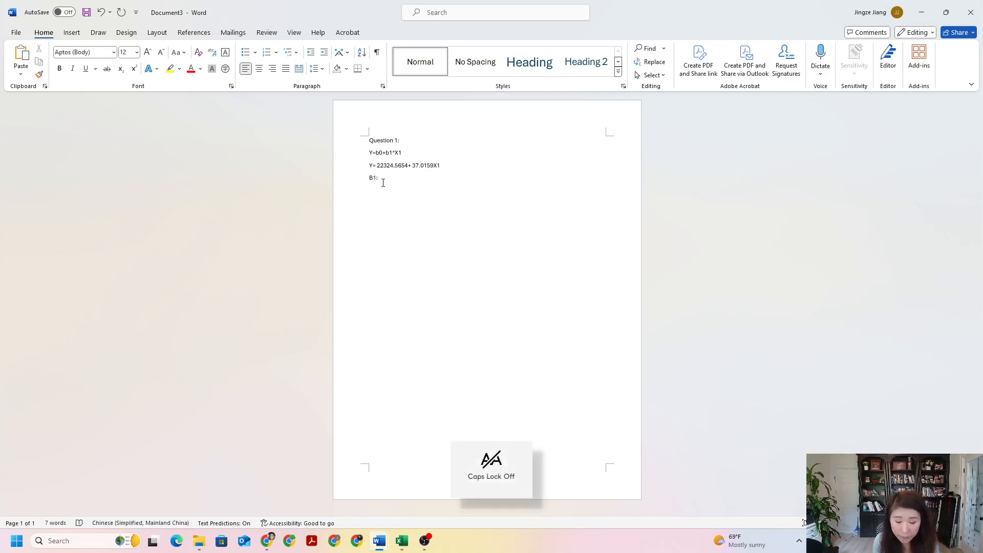
pyautogui.write('whe')
pyautogui.press('BackSpace')
pyautogui.press('BackSpace')
pyautogui.press('BackSpace')
pyautogui.press('capslock')
pyautogui.write('A')
pyautogui.press('capslock')
pyautogui.write('s the')
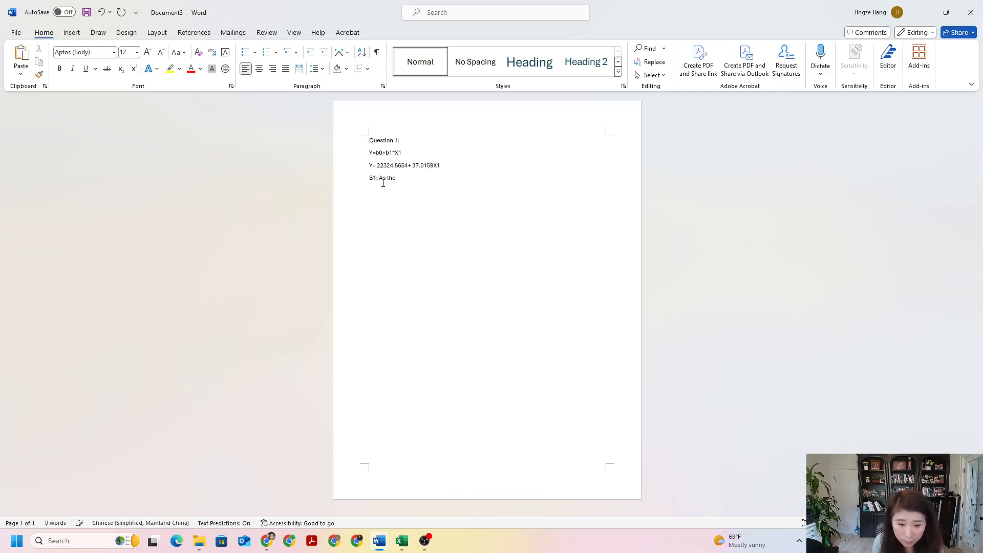
# Step: Continue the B1 interpretation with "square footage of the heated floor increases by 1 square foot,"
pyautogui.write(' square roo')
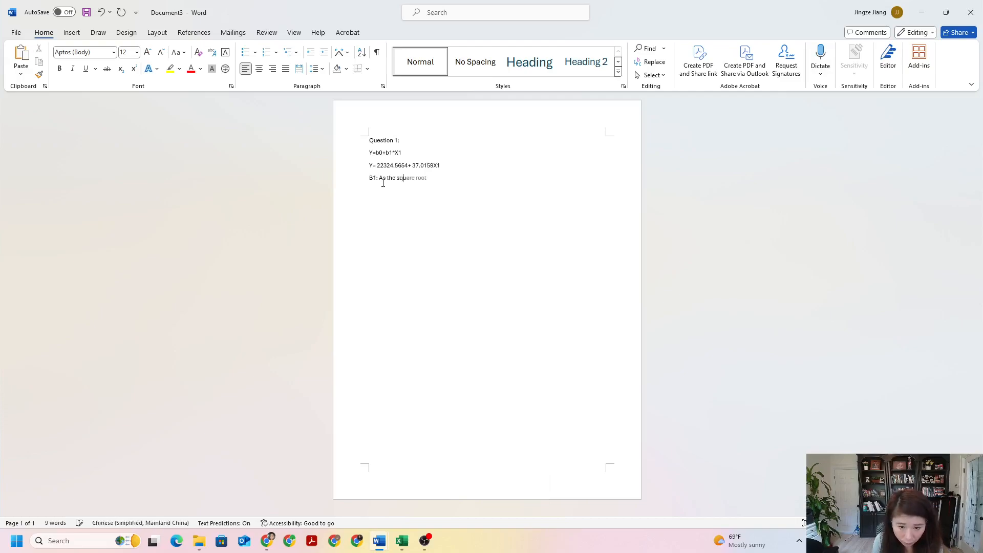
pyautogui.write('fo')
pyautogui.write('foot')
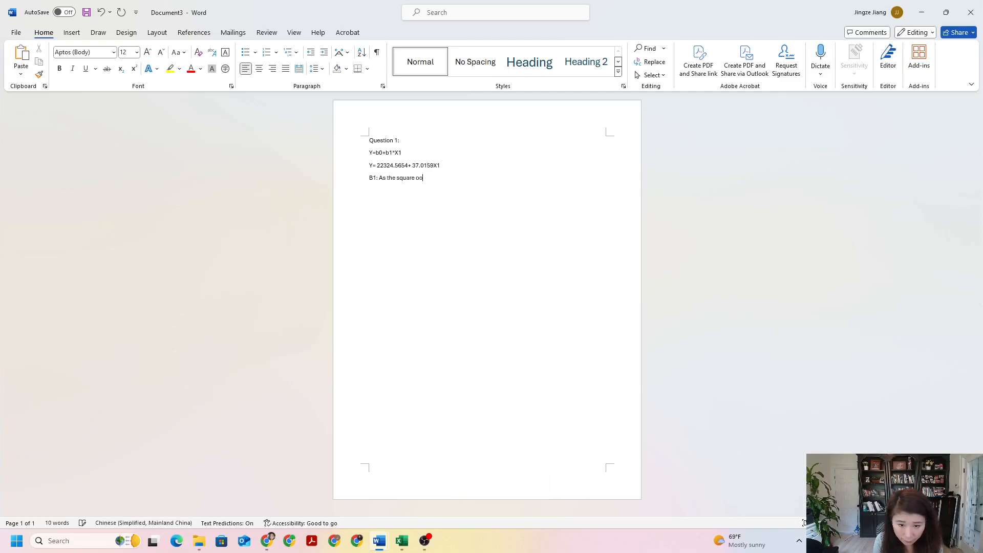
pyautogui.write('age of the heated floor increases by 1 ')
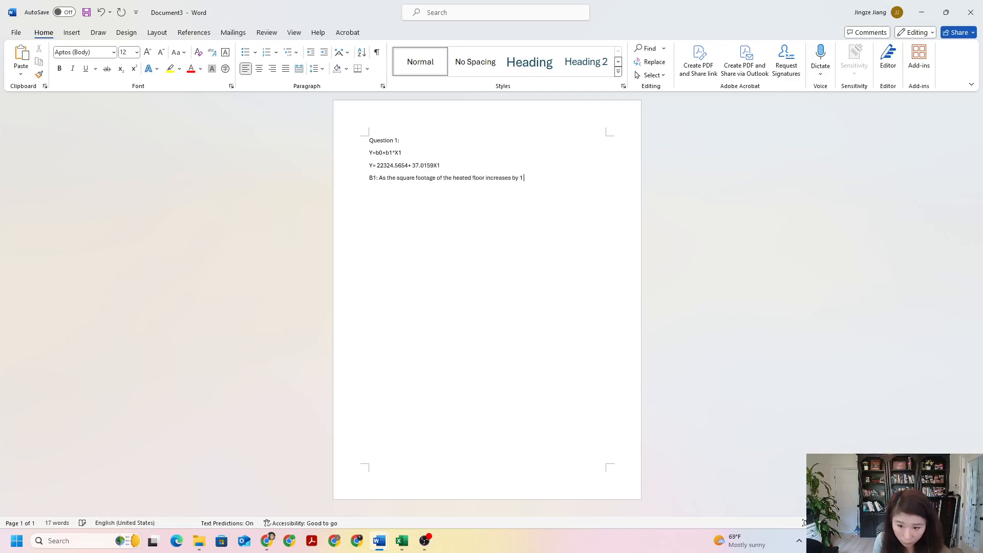
pyautogui.write('square foot.m')
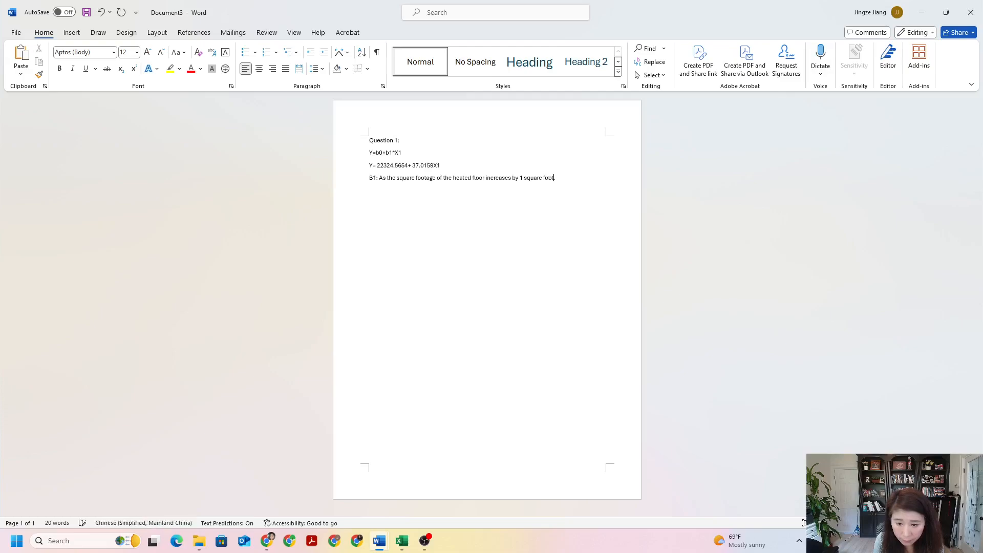
pyautogui.press('BackSpace')
pyautogui.press('BackSpace')
pyautogui.write(', ')
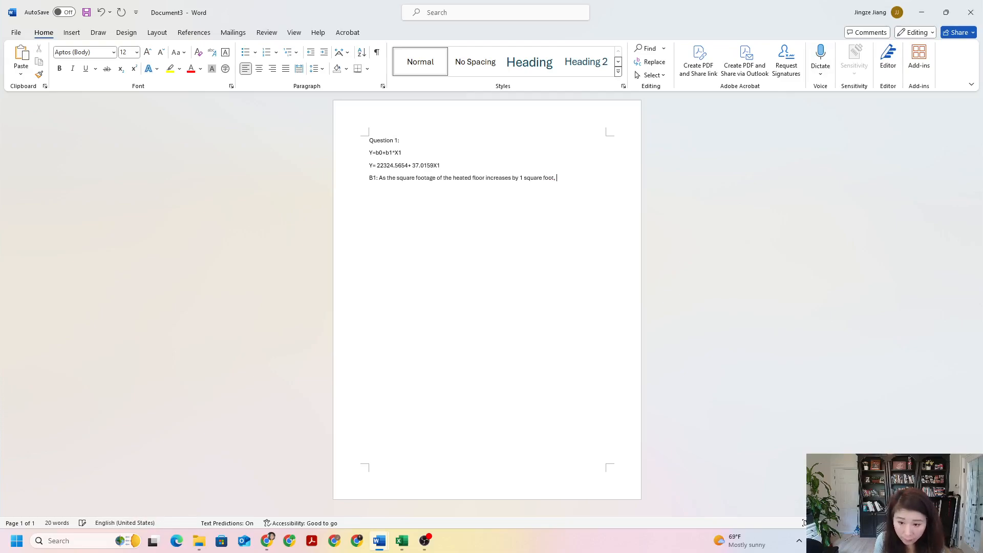
# Step: Complete the B1 interpretation sentence with "the house price will increase by $37.0159."
pyautogui.write('the house price will inclu')
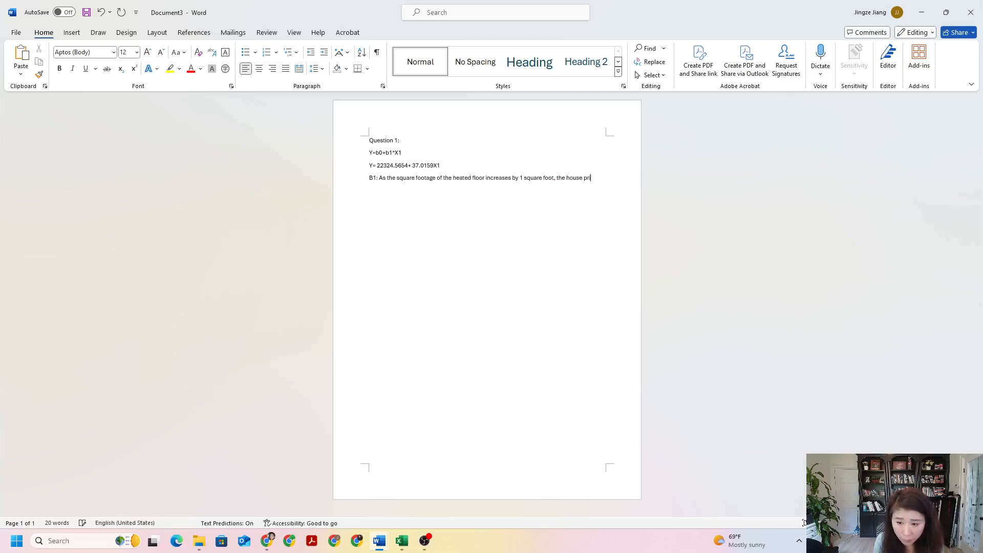
pyautogui.press('BackSpace')
pyautogui.press('BackSpace')
pyautogui.write('rease by')
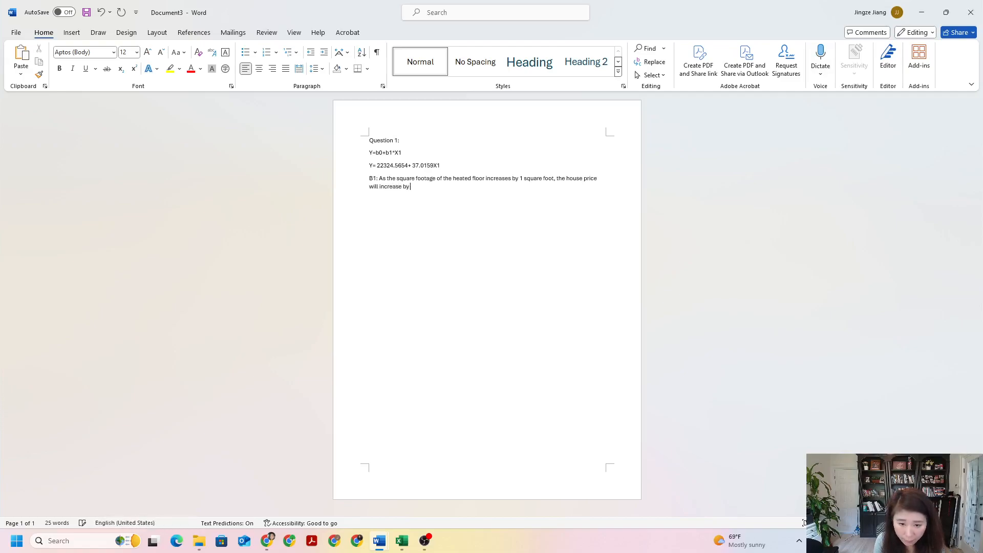
pyautogui.write(' $3')
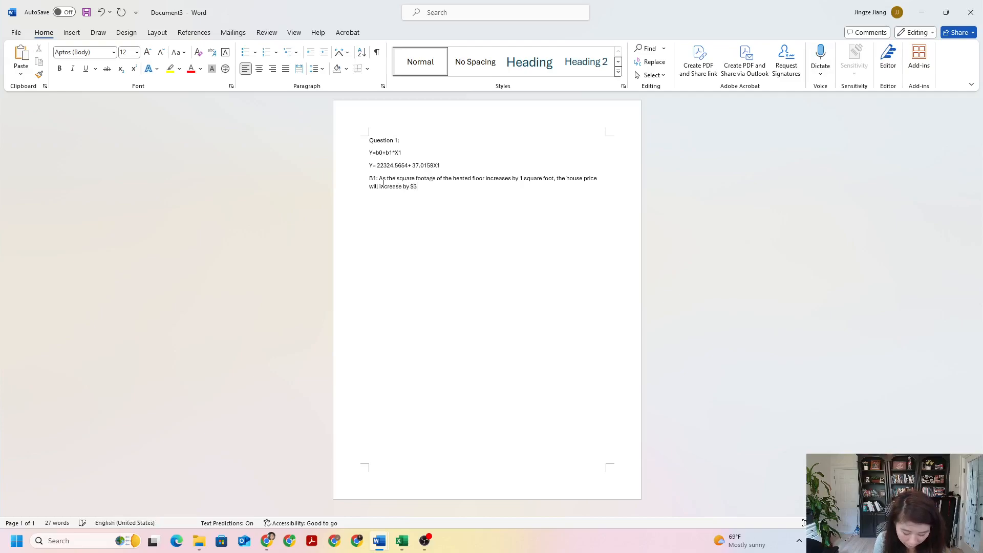
pyautogui.write('7.')
pyautogui.write('0158')
pyautogui.write('9.')
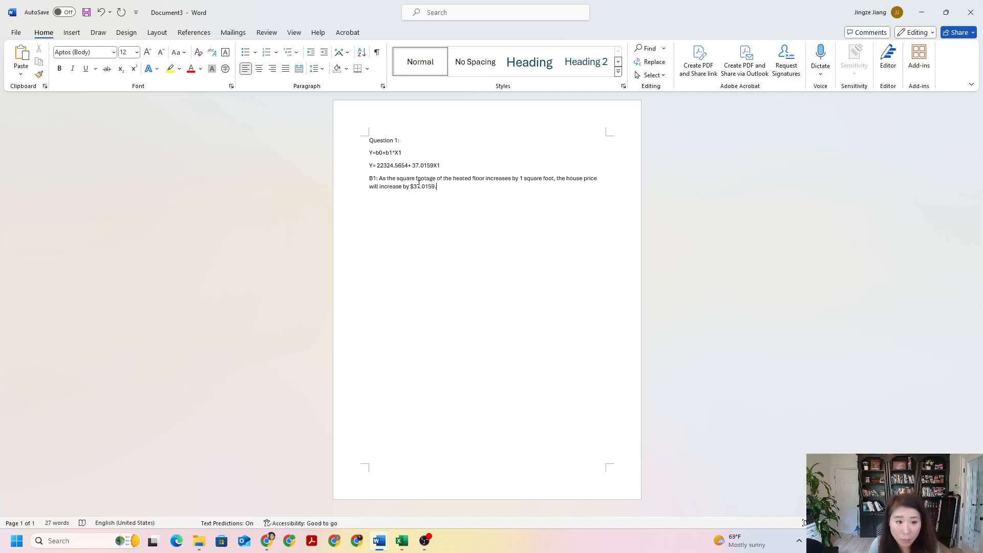
# Step: Enlarge all the Question 1 text, including the heading, both equations and the B1 interpretation, to font size 18
pyautogui.moveTo(450, 191); pyautogui.dragTo(355, 156)
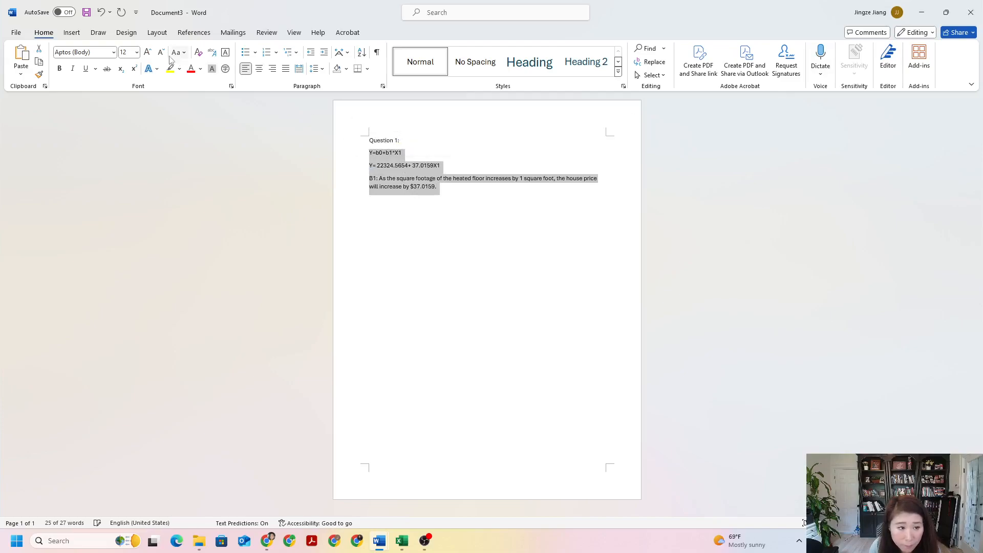
pyautogui.click(148, 52)
pyautogui.click(148, 51)
pyautogui.click(147, 51)
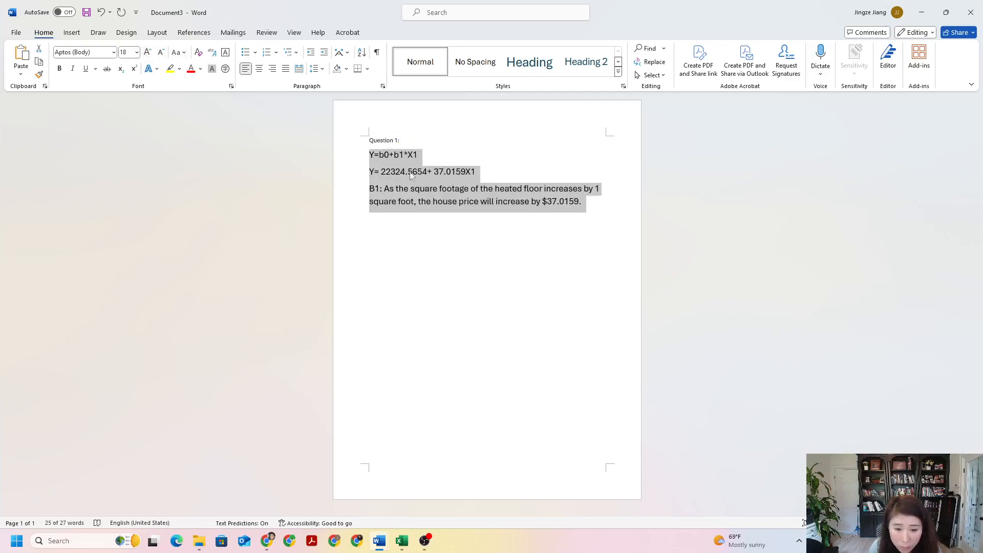
pyautogui.tripleClick(391, 144)
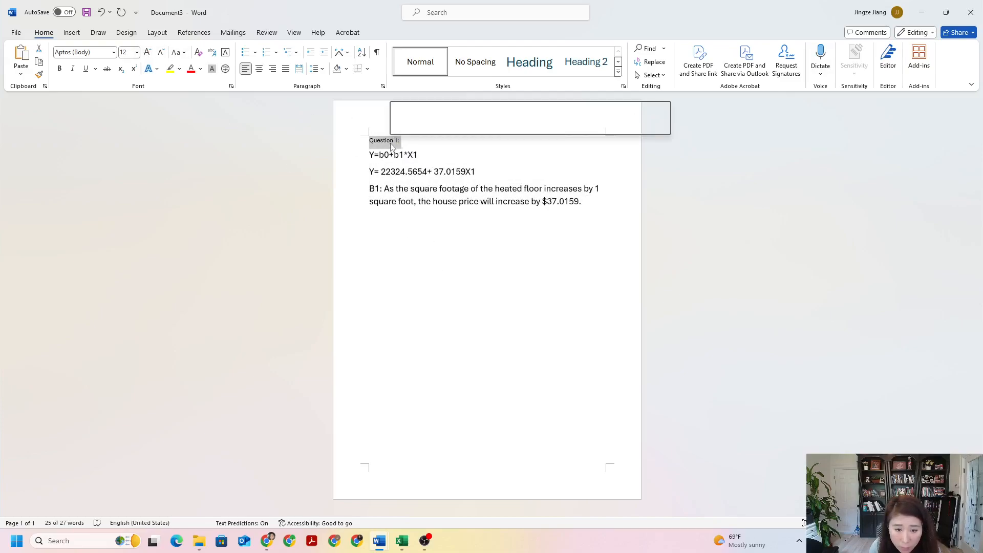
pyautogui.click(149, 52)
pyautogui.click(149, 53)
pyautogui.click(149, 52)
pyautogui.click(374, 175)
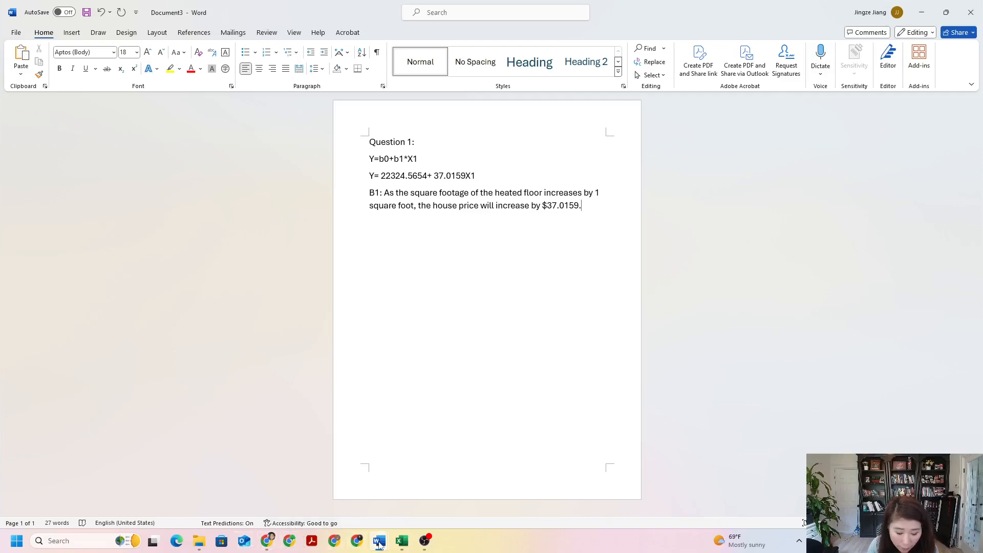
# Step: Switch to the Computer Skill Regression Analysis.docx document to read the list of regression questions
pyautogui.moveTo(380, 544)
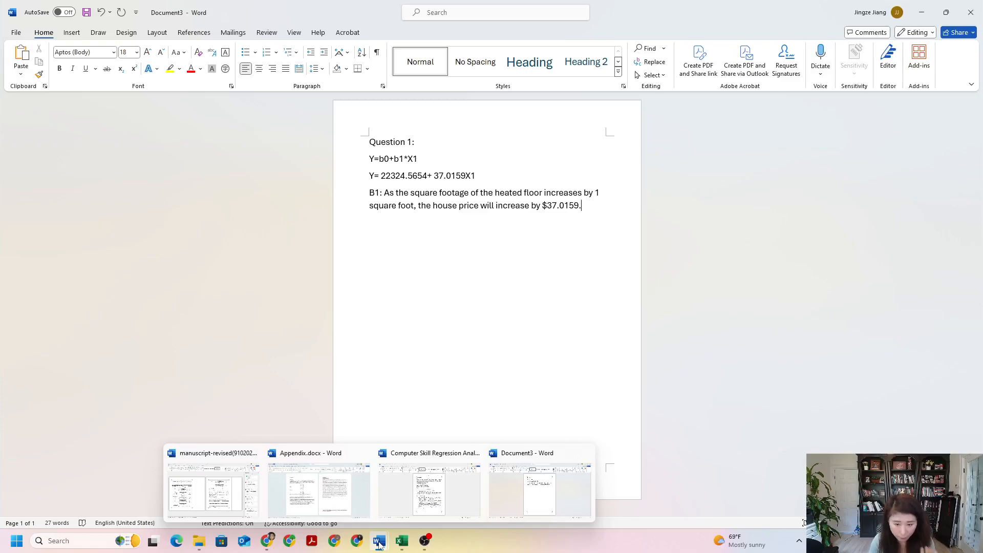
pyautogui.moveTo(413, 514)
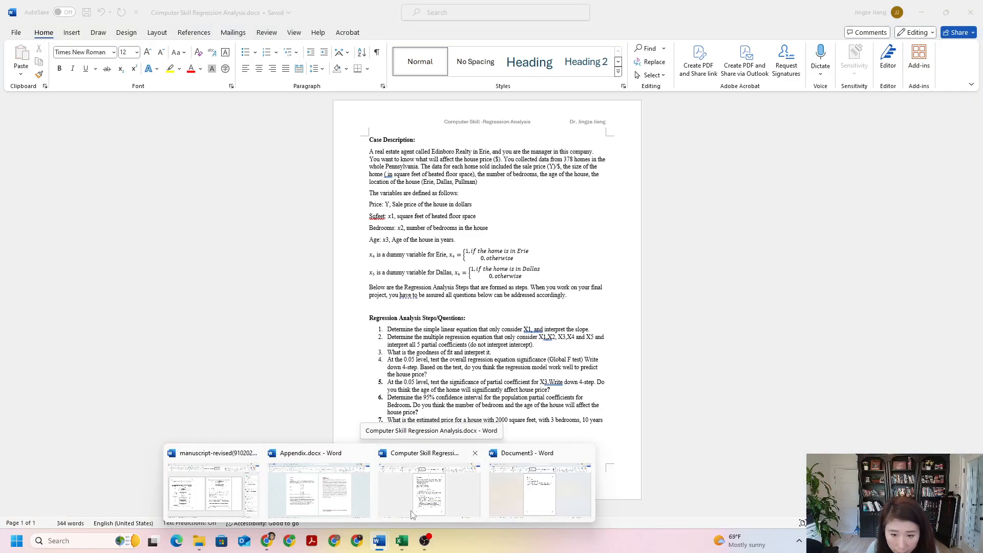
pyautogui.click(413, 515)
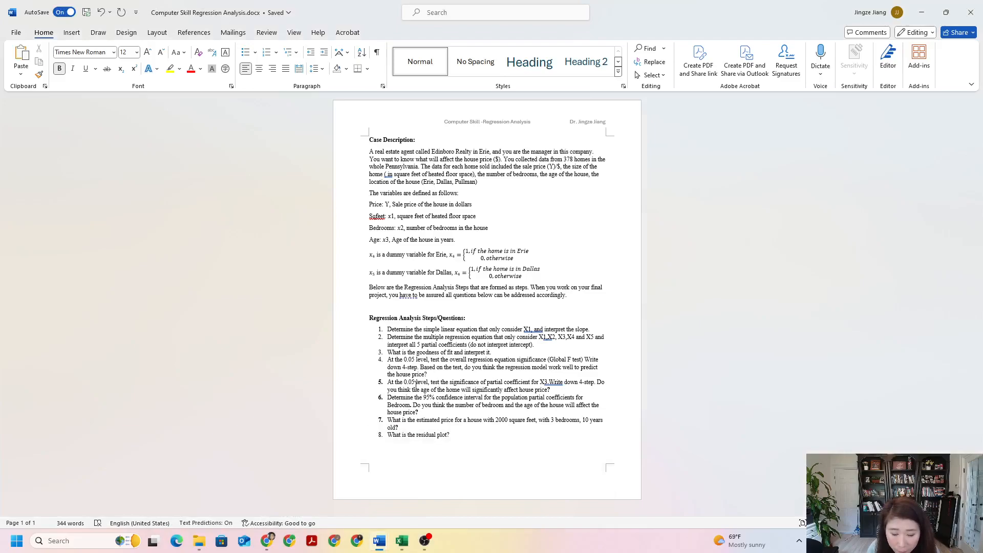